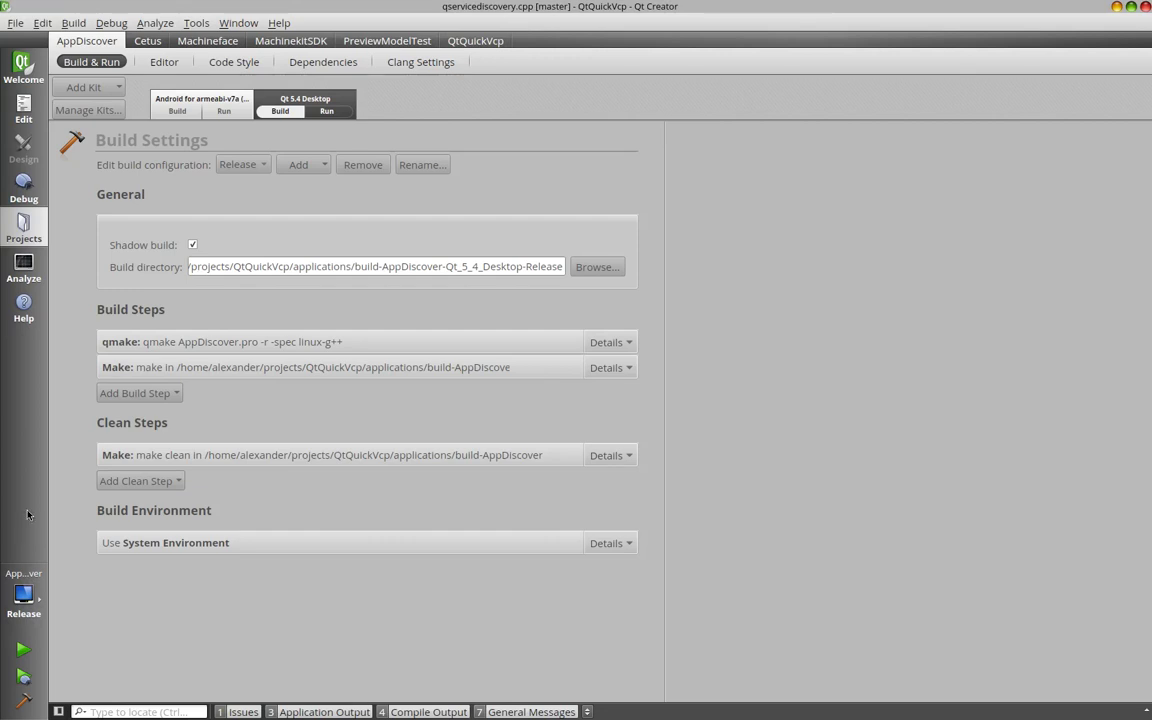
# Step: Launch App Discover, move its window aside, and switch discovery to unicast with DNS servers
pyautogui.click(27, 649)
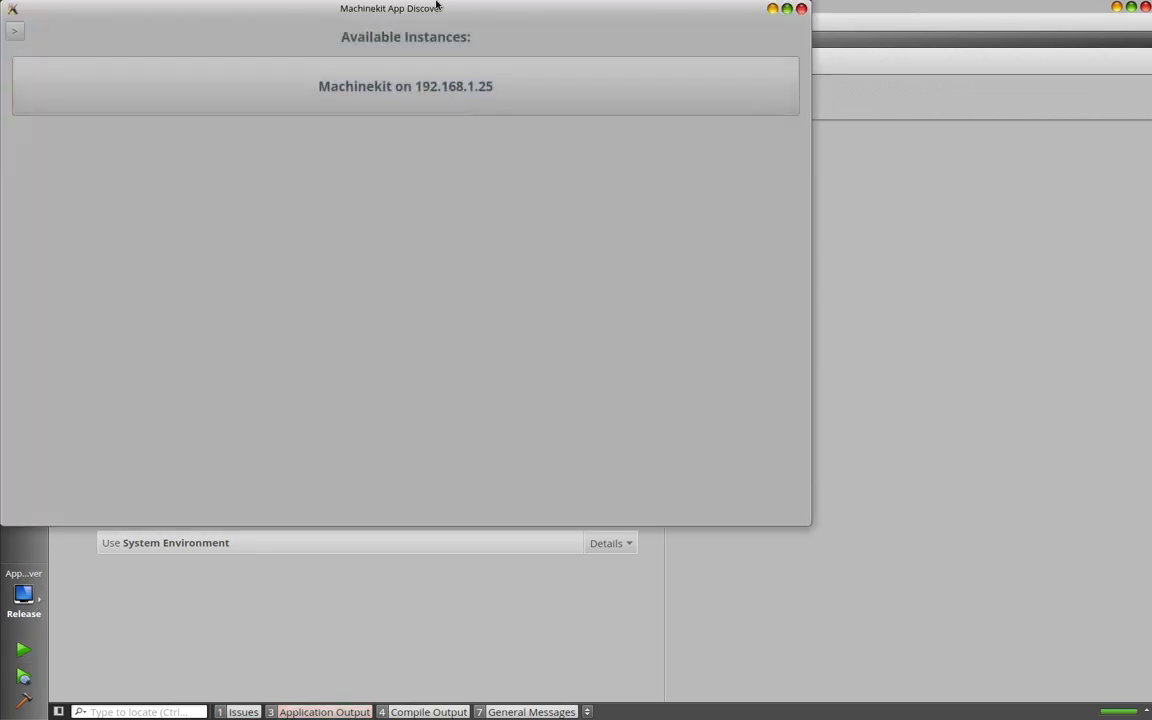
pyautogui.moveTo(429, 14); pyautogui.dragTo(518, 59)
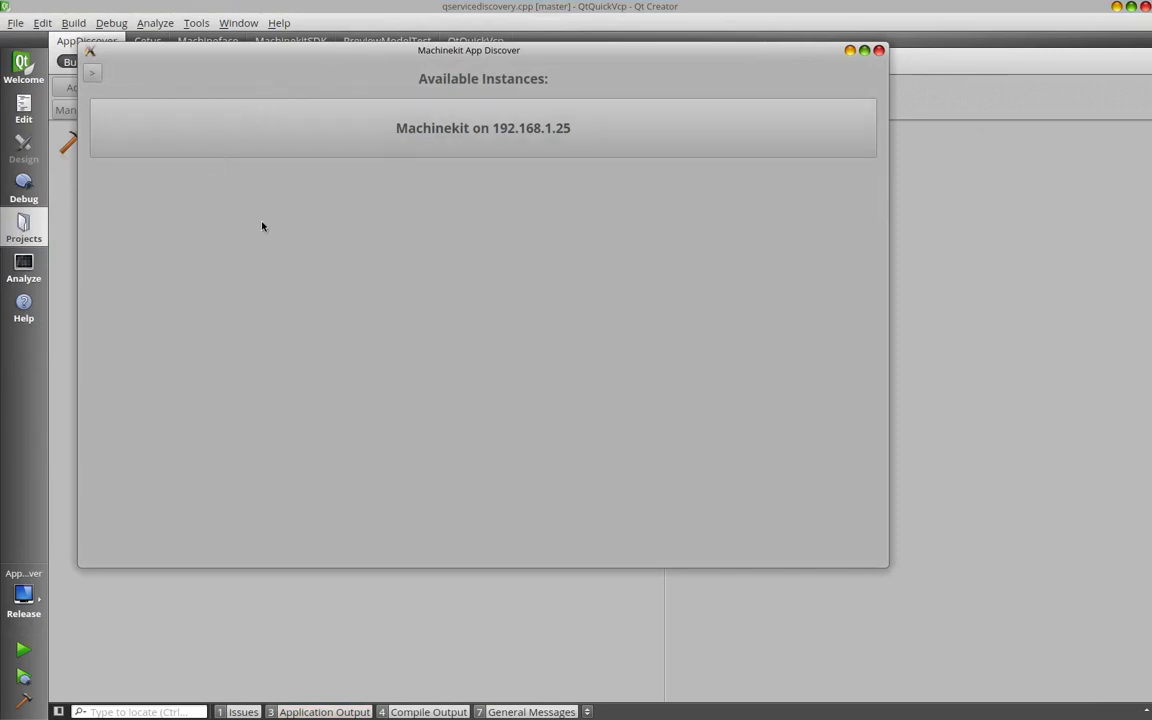
pyautogui.click(93, 78)
pyautogui.click(131, 99)
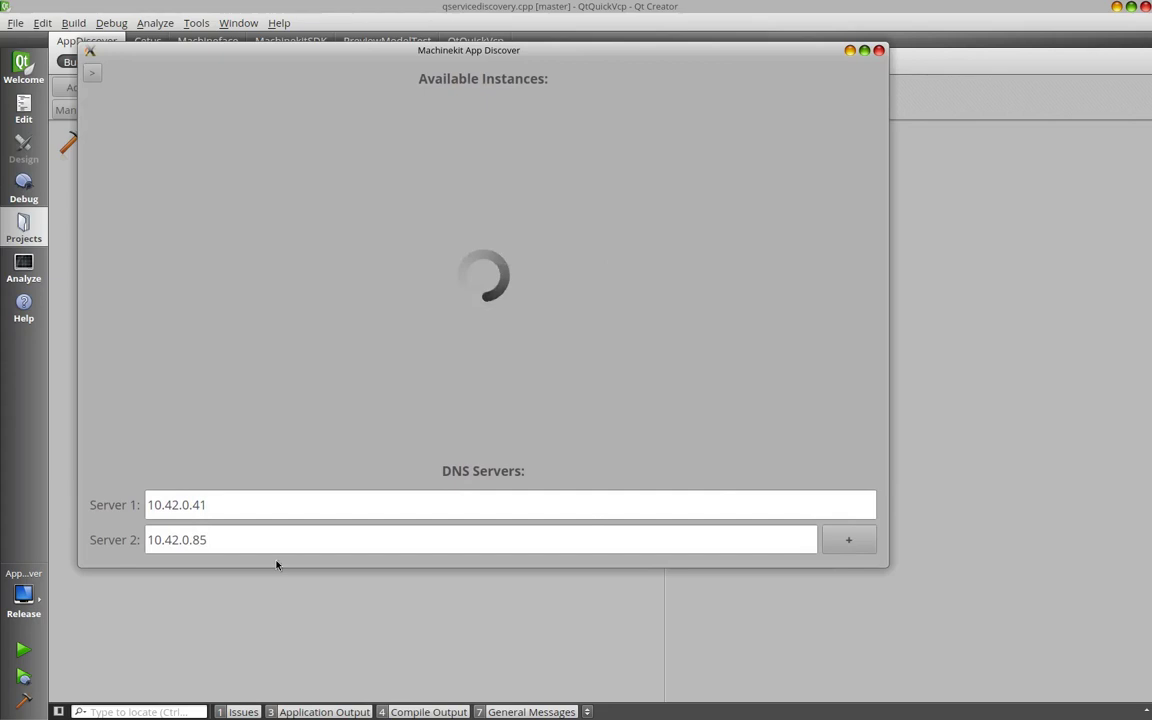
# Step: Select parts of the Server 1 DNS address, ending with the whole address selected
pyautogui.doubleClick(236, 512)
pyautogui.click(221, 512)
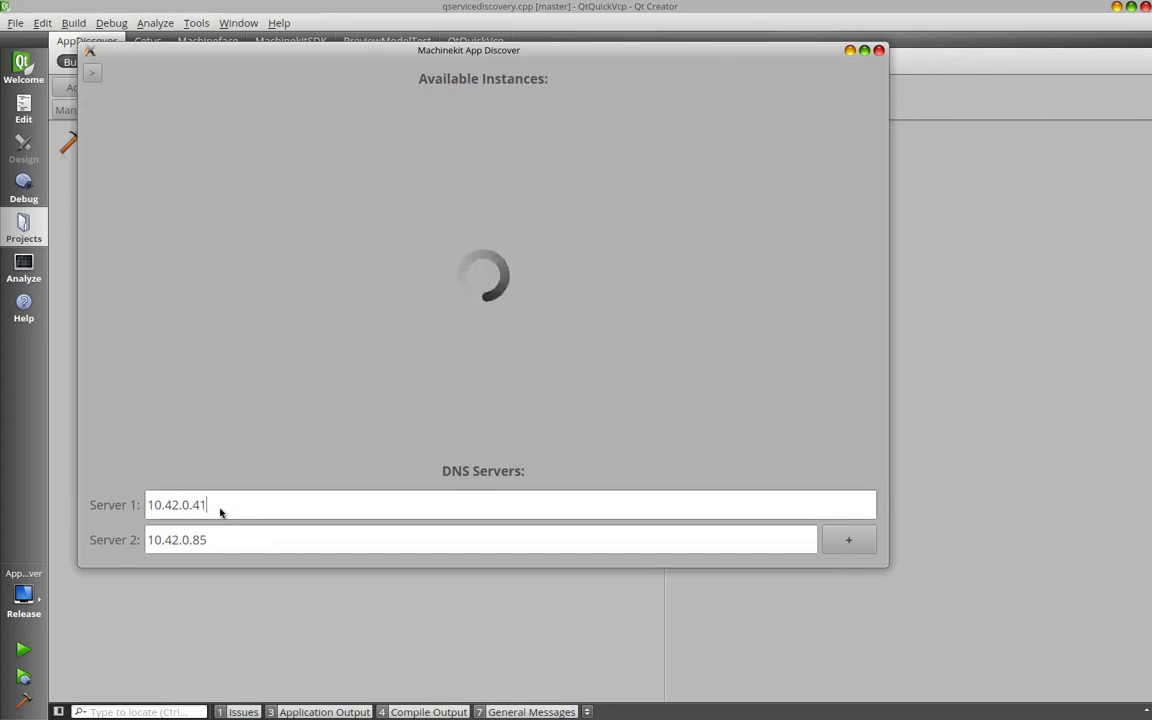
pyautogui.doubleClick(221, 512)
pyautogui.click(226, 535)
pyautogui.click(226, 510)
pyautogui.doubleClick(224, 510)
pyautogui.moveTo(149, 505); pyautogui.dragTo(244, 505)
# Step: Move focus between Server 1 and Server 2, then select the entire Server 1 address
pyautogui.click(230, 507)
pyautogui.click(229, 539)
pyautogui.click(234, 514)
pyautogui.click(229, 535)
pyautogui.doubleClick(217, 510)
pyautogui.tripleClick(217, 510)
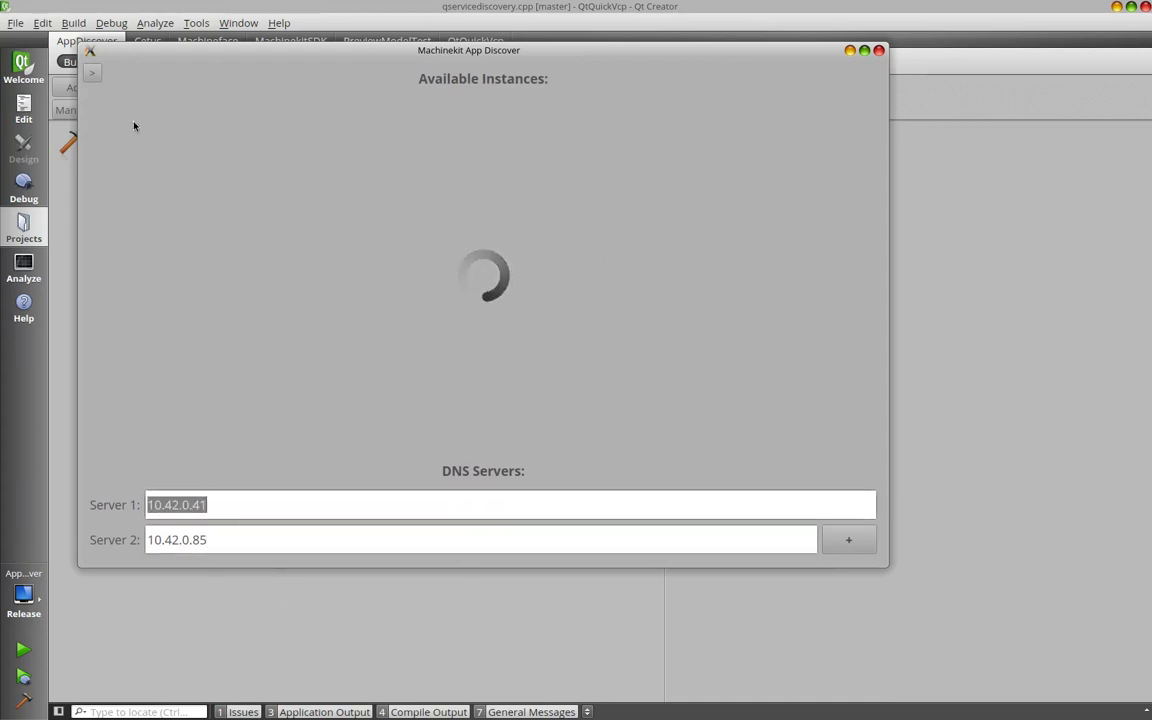
pyautogui.click(92, 73)
# Step: Return to multicast discovery and open the Machinekit on 192.168.1.25 instance
pyautogui.click(120, 75)
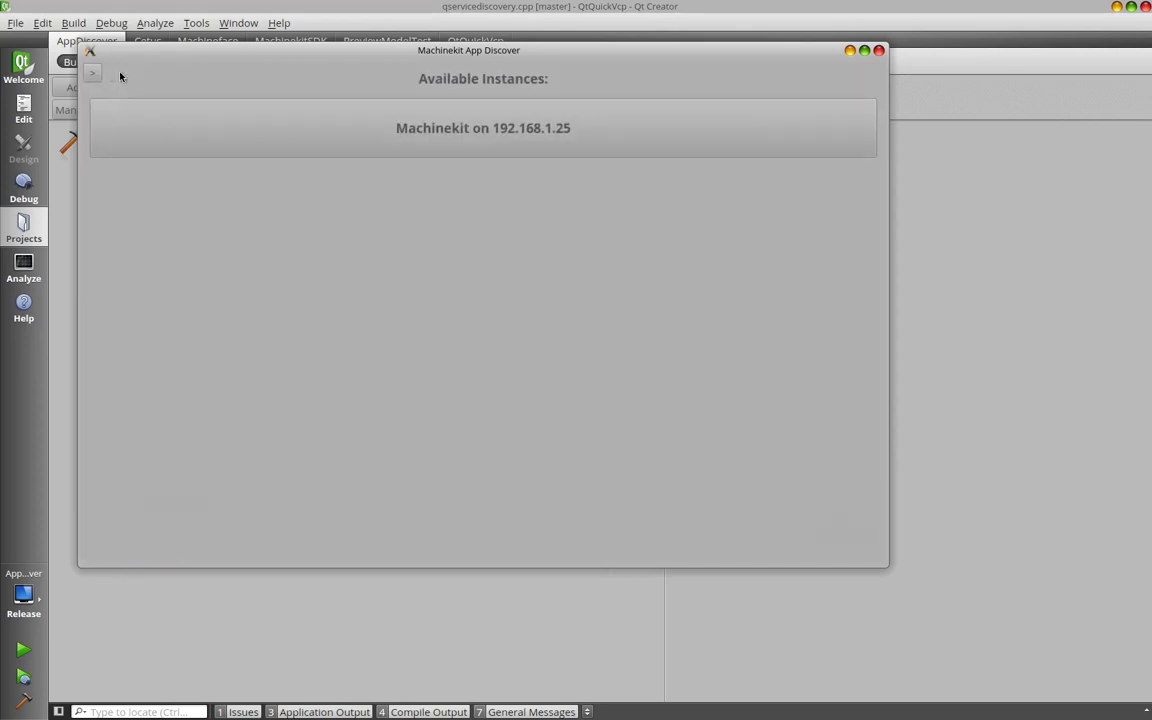
pyautogui.click(475, 146)
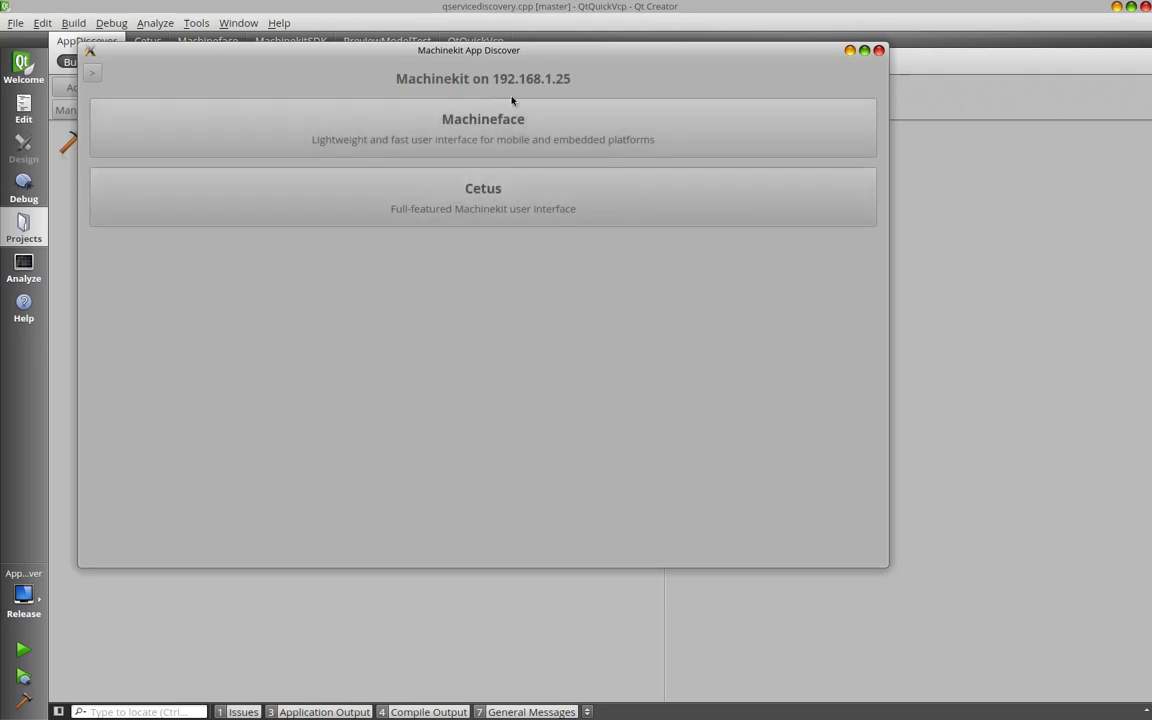
pyautogui.moveTo(446, 57); pyautogui.dragTo(486, 73)
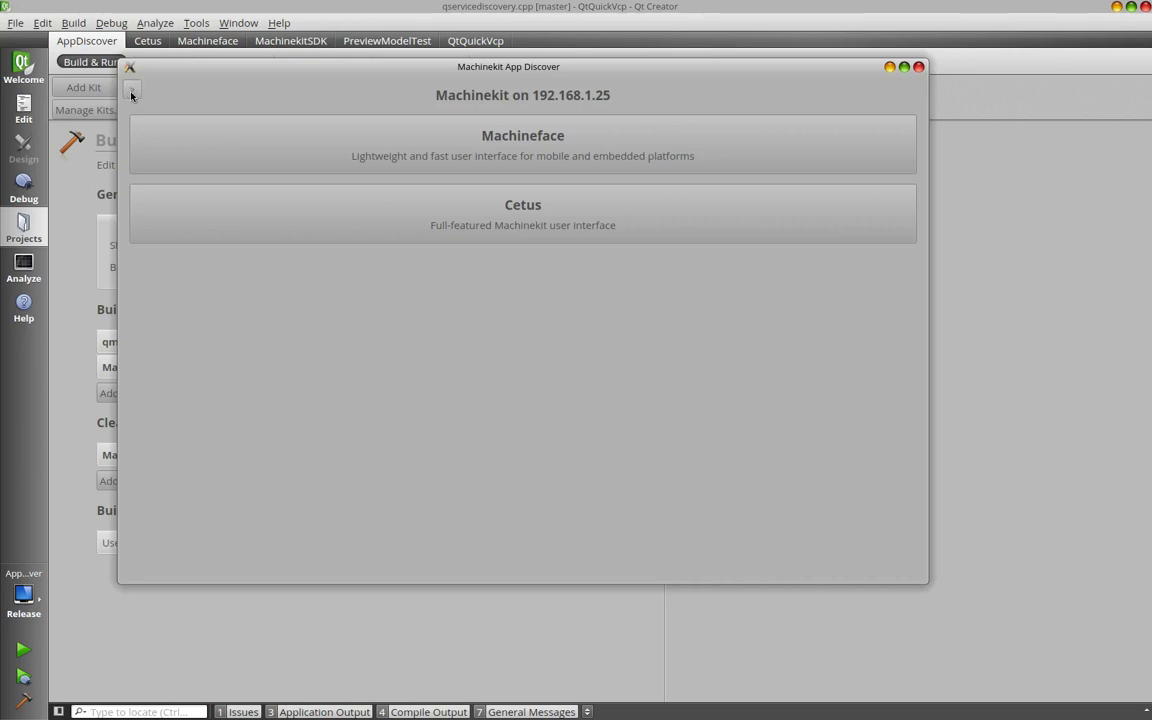
# Step: Toggle the app list from Local to Remote and back, ending on the local Service Display
pyautogui.click(131, 93)
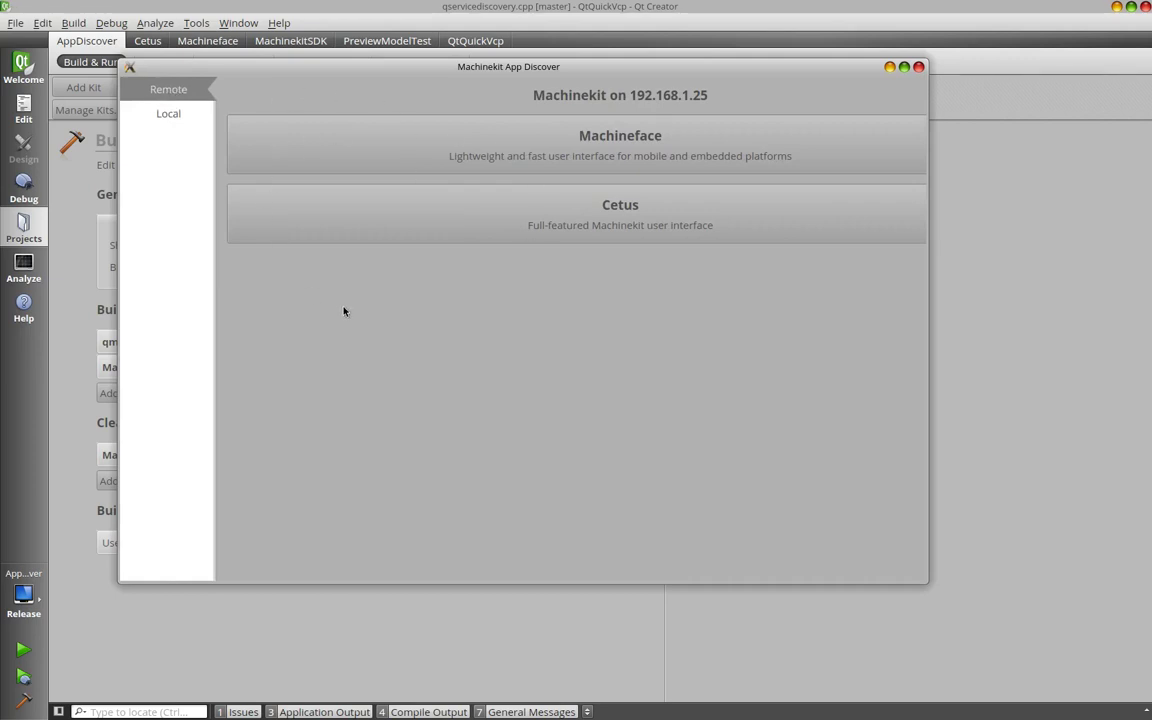
pyautogui.click(182, 115)
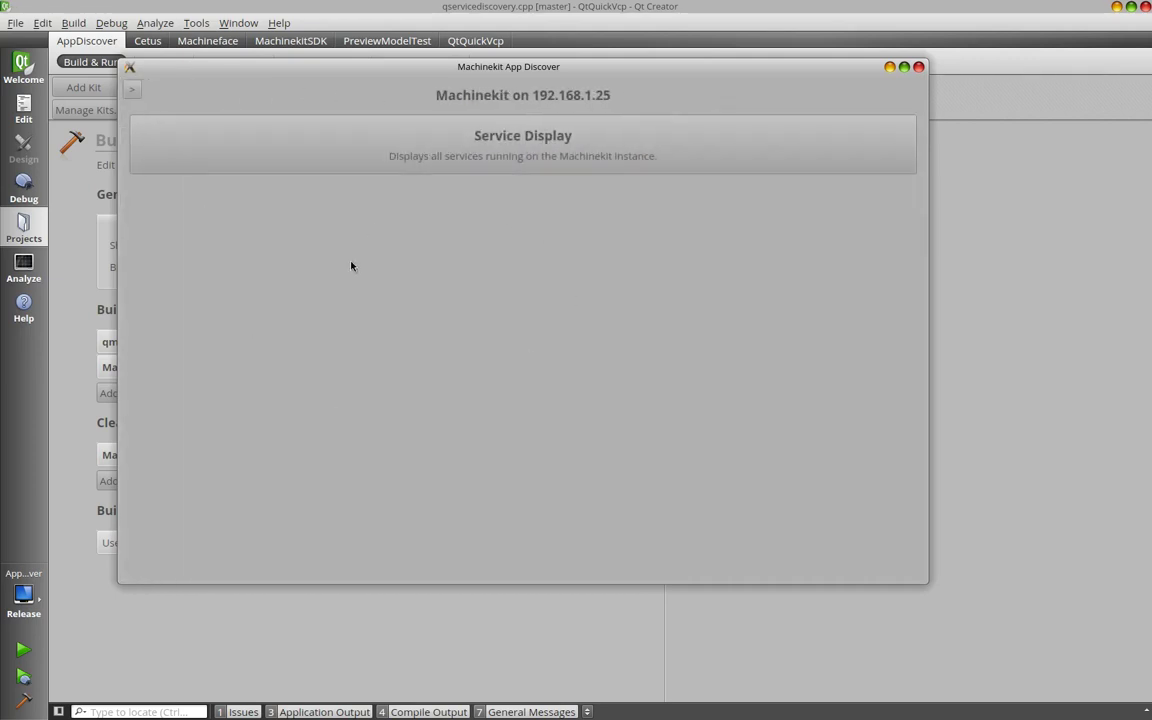
pyautogui.click(131, 91)
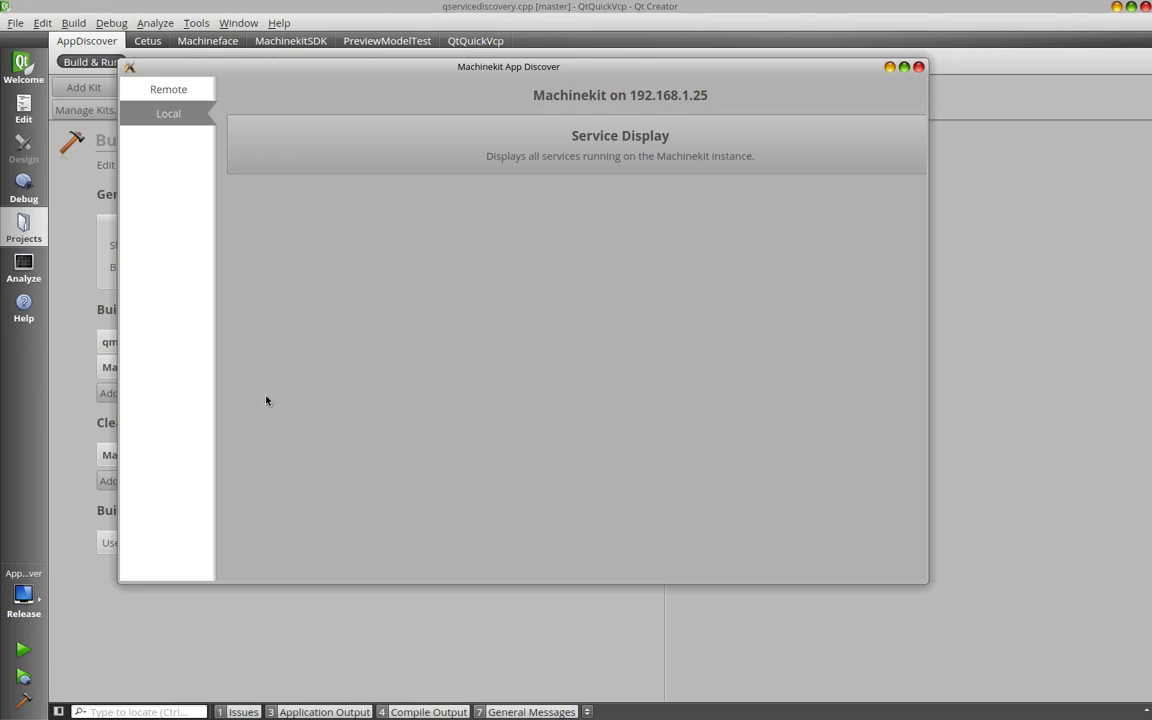
pyautogui.click(160, 110)
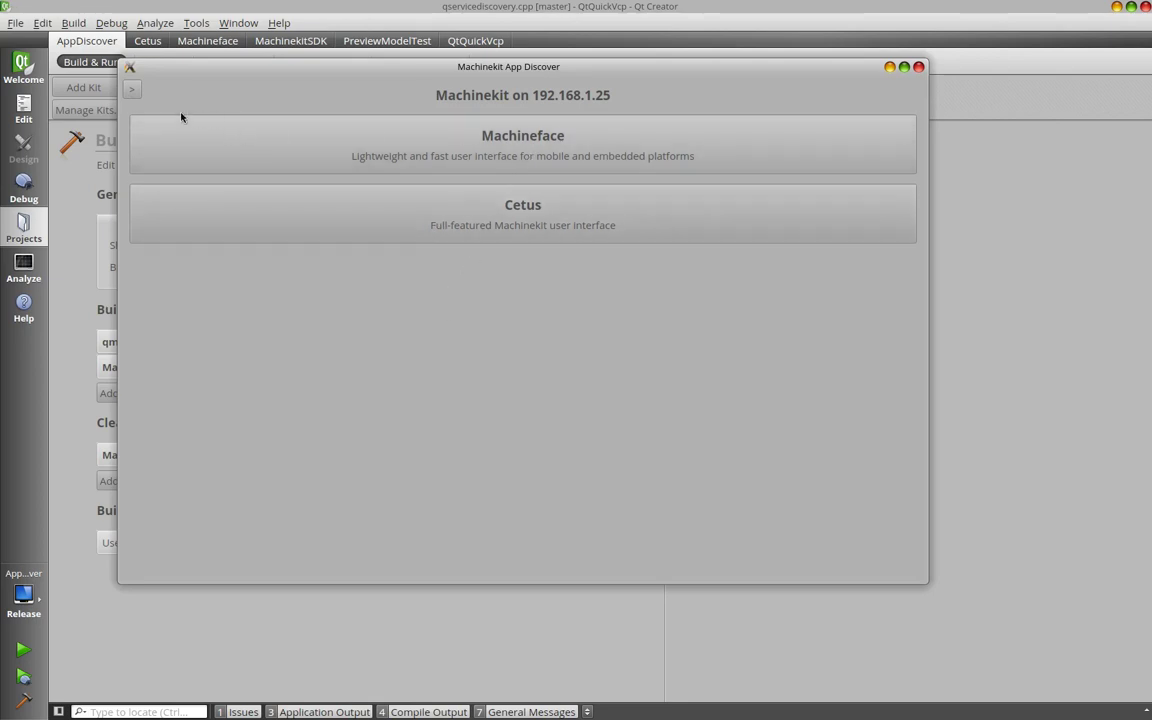
pyautogui.click(132, 89)
pyautogui.click(153, 114)
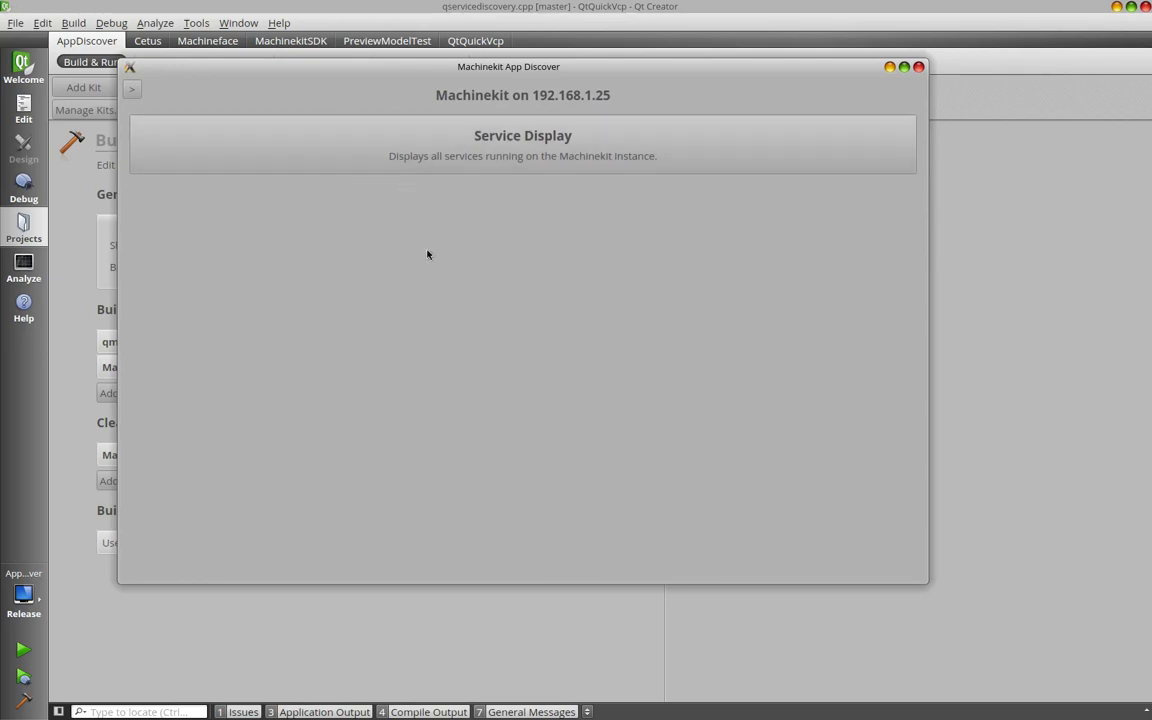
pyautogui.click(450, 155)
pyautogui.moveTo(532, 476); pyautogui.dragTo(291, 370)
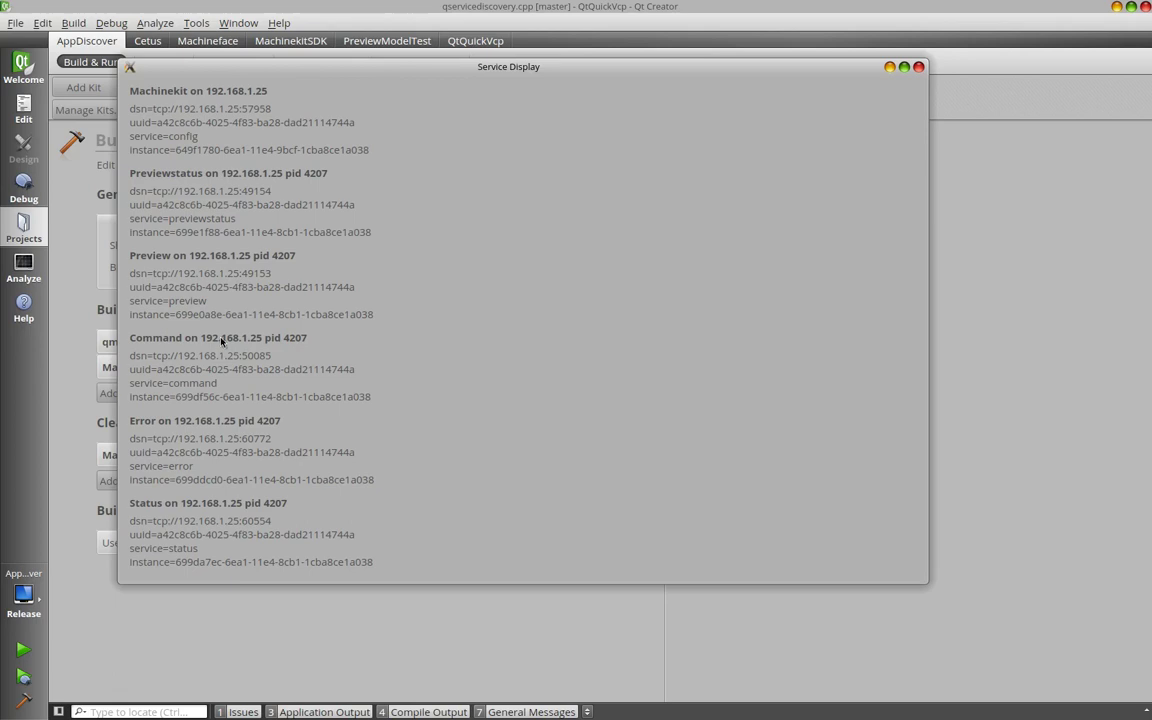
pyautogui.scroll(-2, 221, 228)
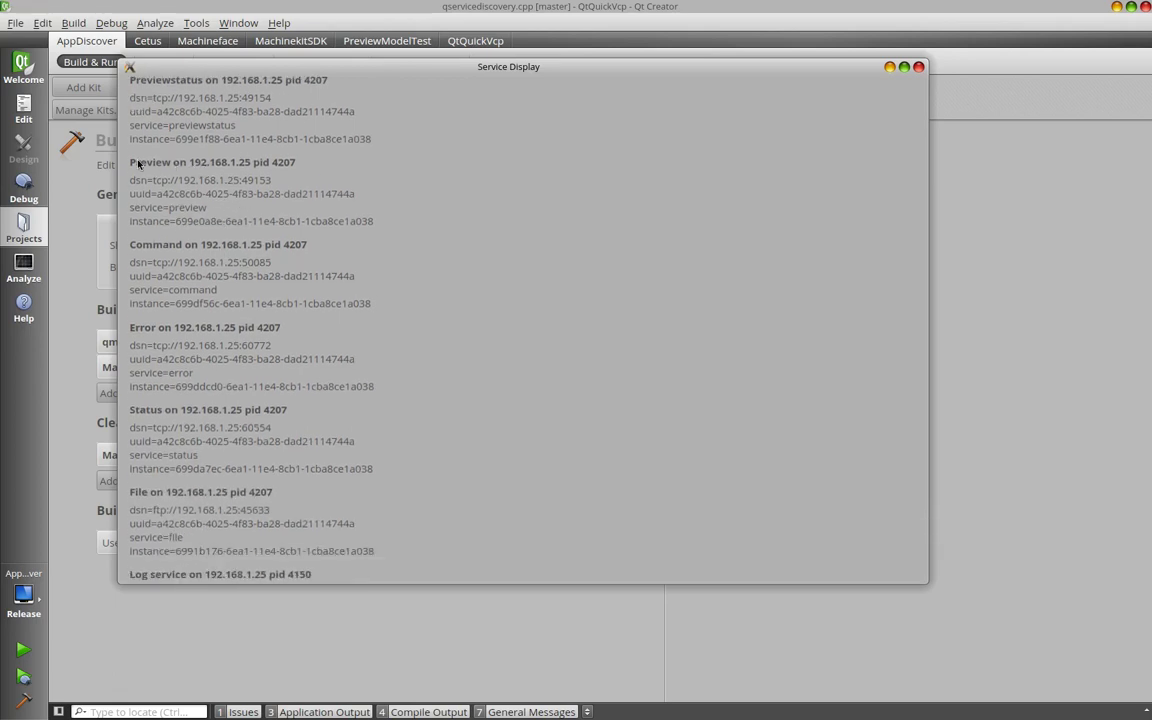
pyautogui.scroll(-2, 187, 368)
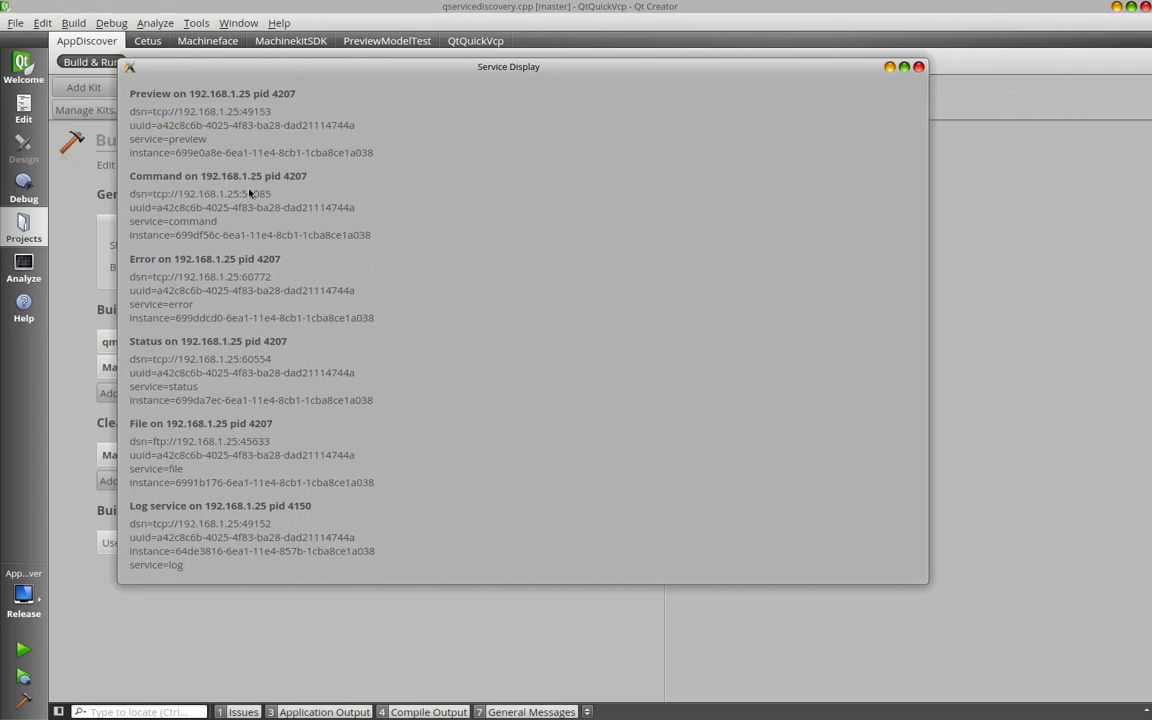
pyautogui.scroll(4, 156, 286)
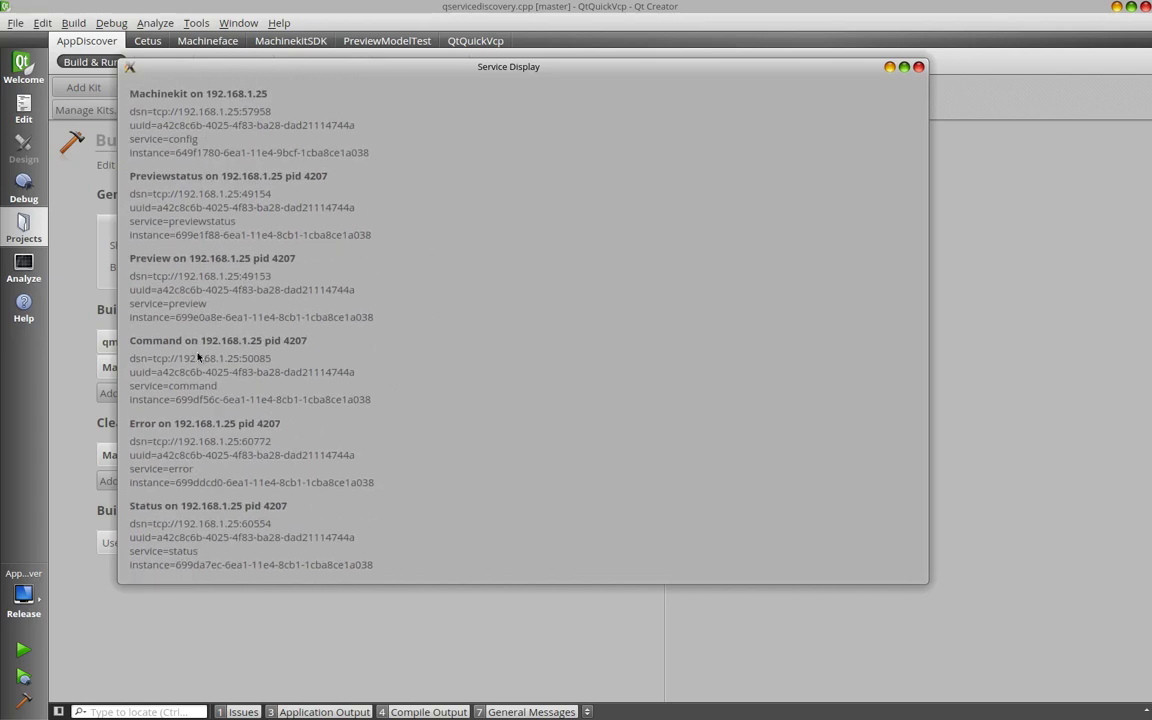
pyautogui.scroll(-4, 270, 265)
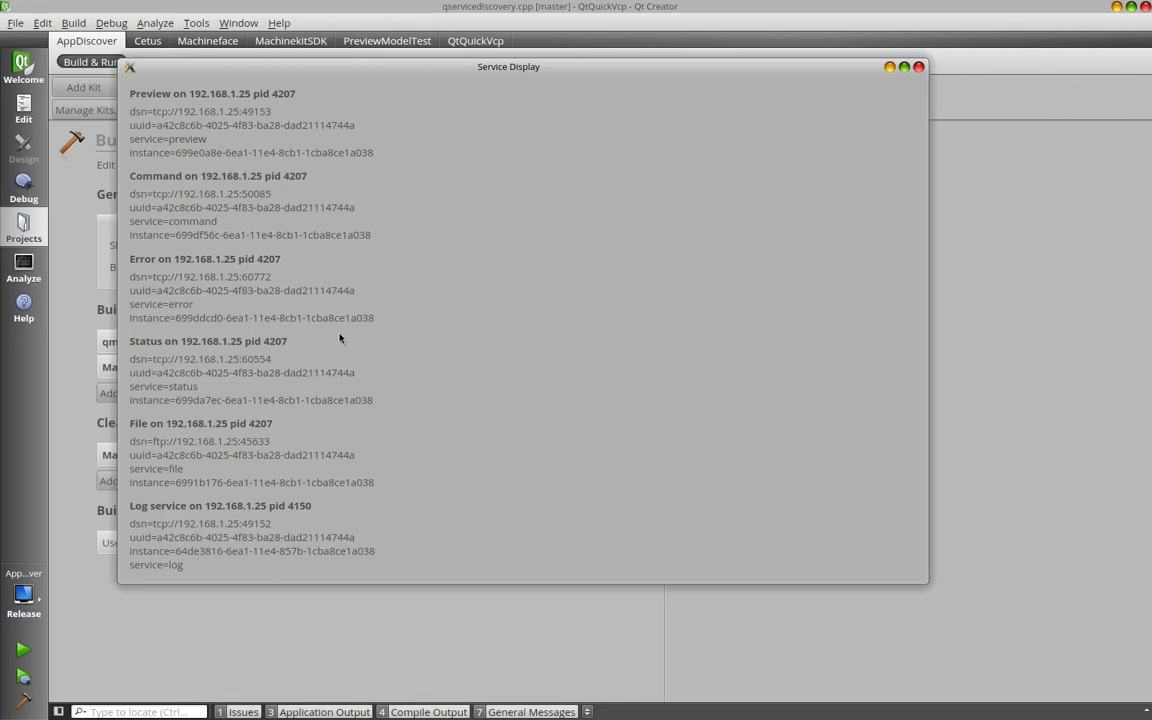
pyautogui.scroll(1, 457, 400)
pyautogui.scroll(4, 457, 400)
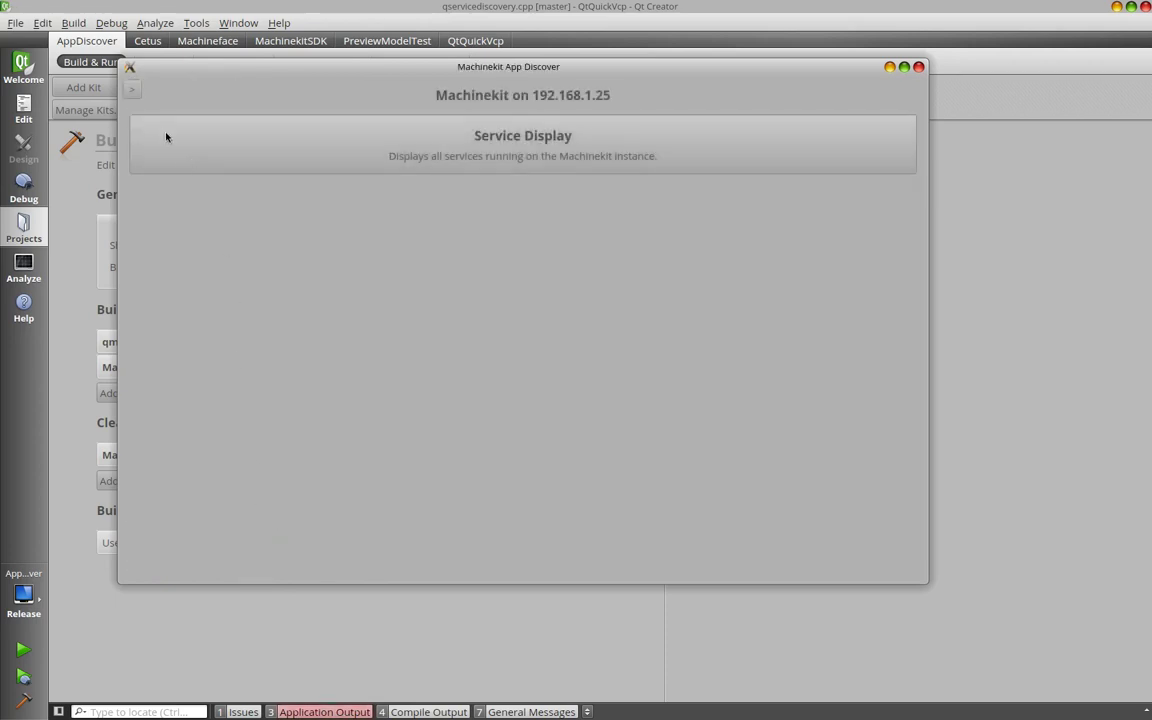
# Step: Switch the app list back to Remote and launch Cetus for 192.168.1.25
pyautogui.click(131, 89)
pyautogui.click(155, 112)
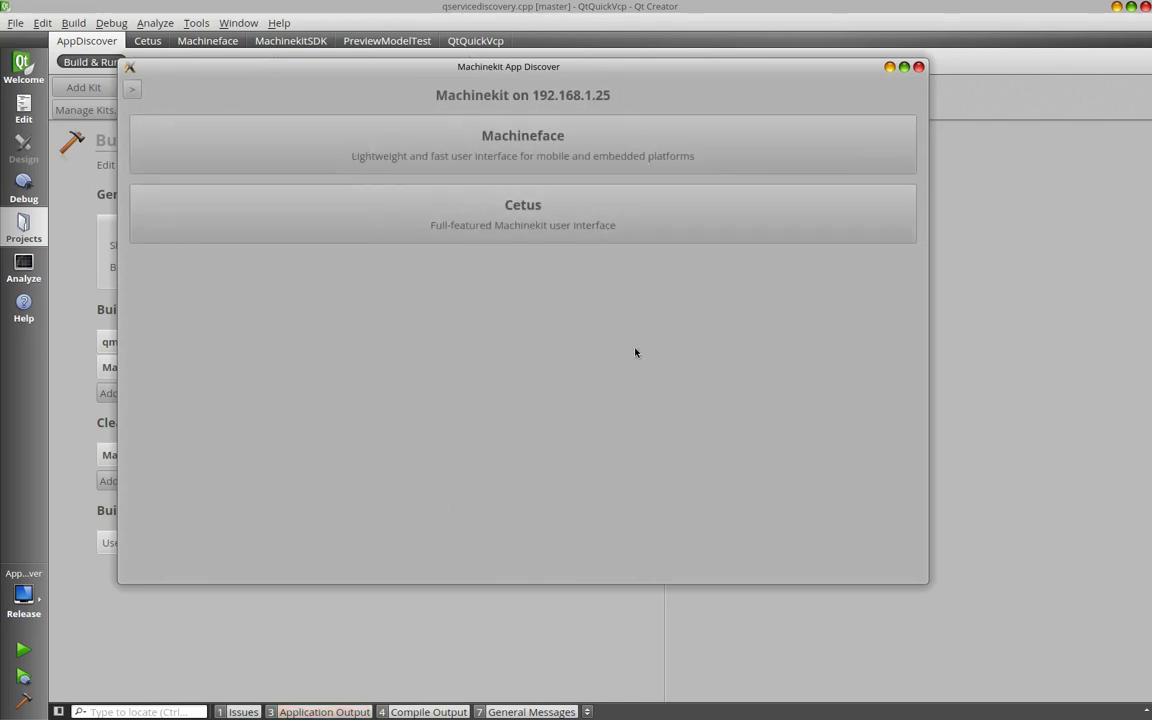
pyautogui.click(602, 226)
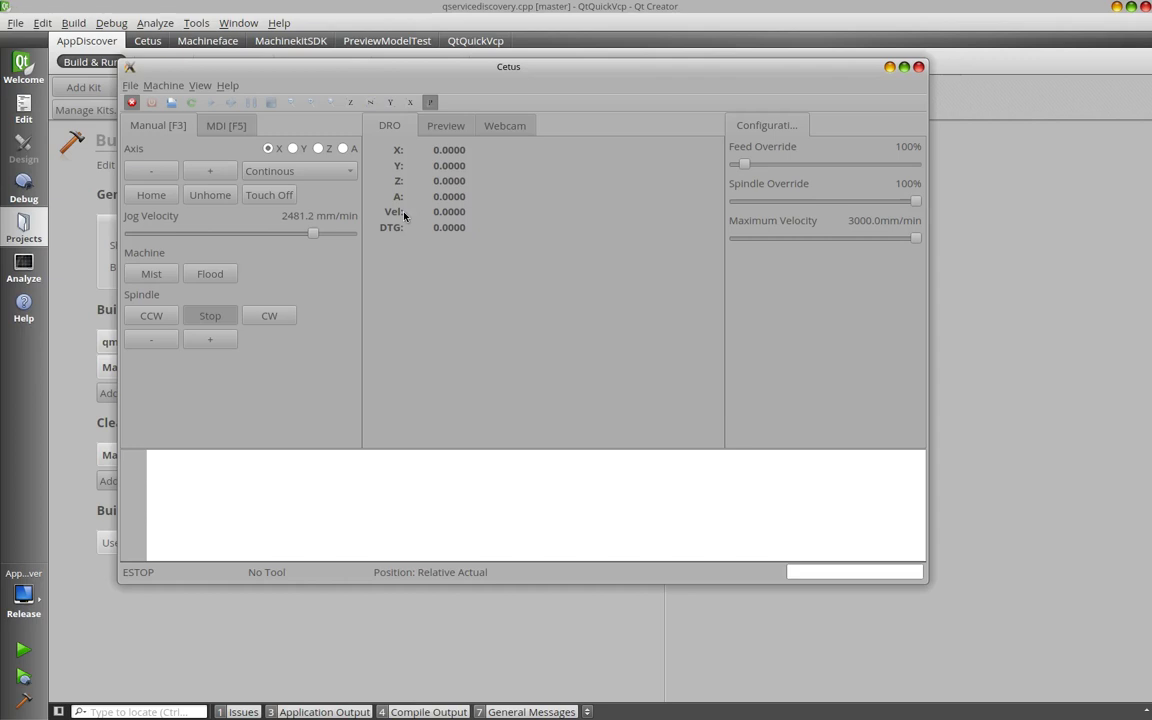
# Step: Maximize the Cetus window and release the emergency stop
pyautogui.doubleClick(378, 68)
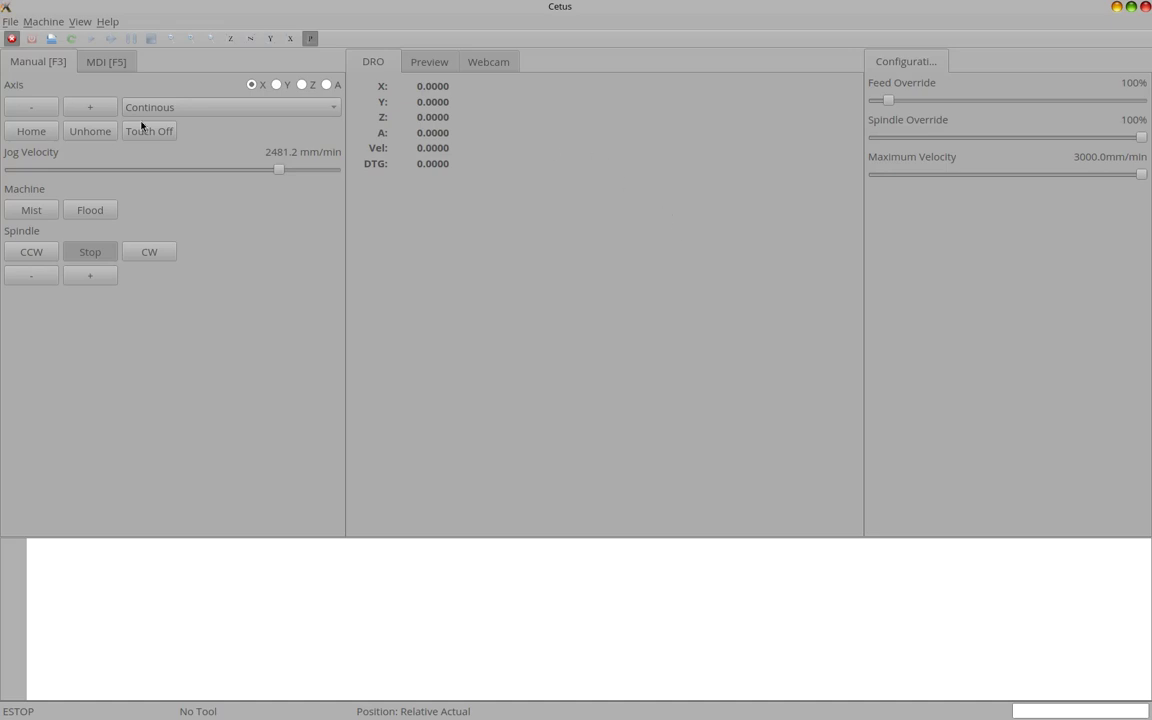
pyautogui.click(12, 40)
# Step: Show the Preview tab and orbit the 3-D view around the machine limits box
pyautogui.click(415, 63)
pyautogui.moveTo(676, 275); pyautogui.dragTo(576, 395)
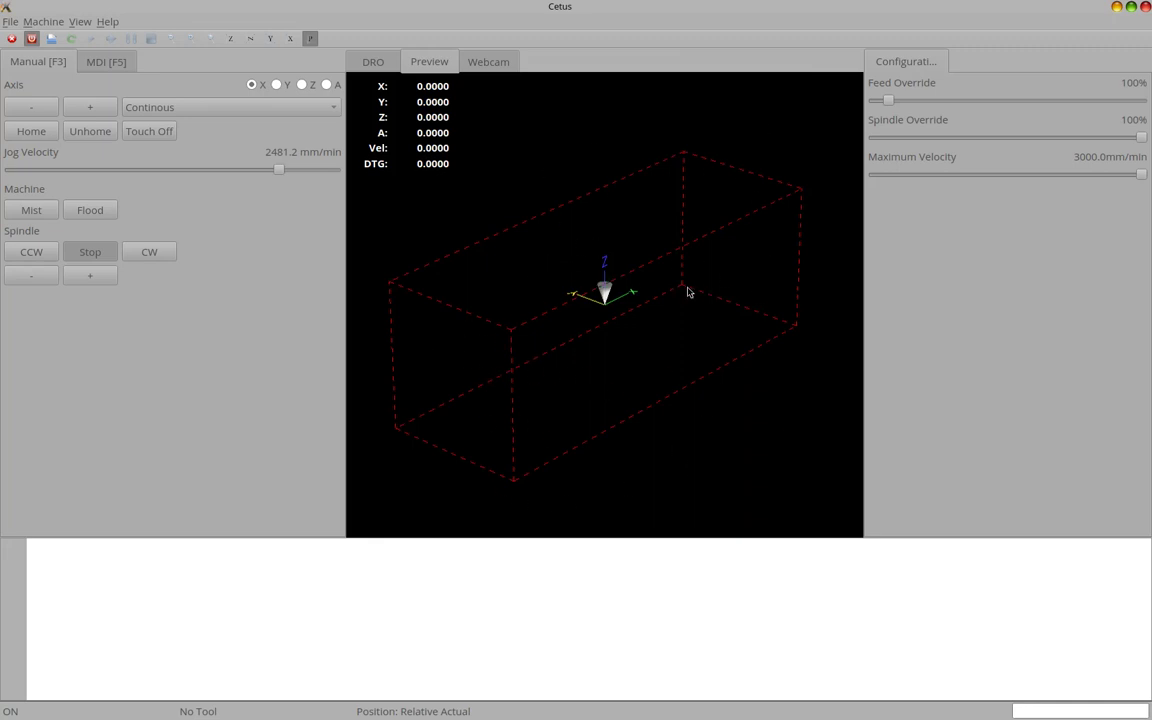
pyautogui.moveTo(440, 364); pyautogui.dragTo(667, 216)
# Step: Toggle the coordinate offsets on and off, checking the position readout and preview
pyautogui.click(78, 21)
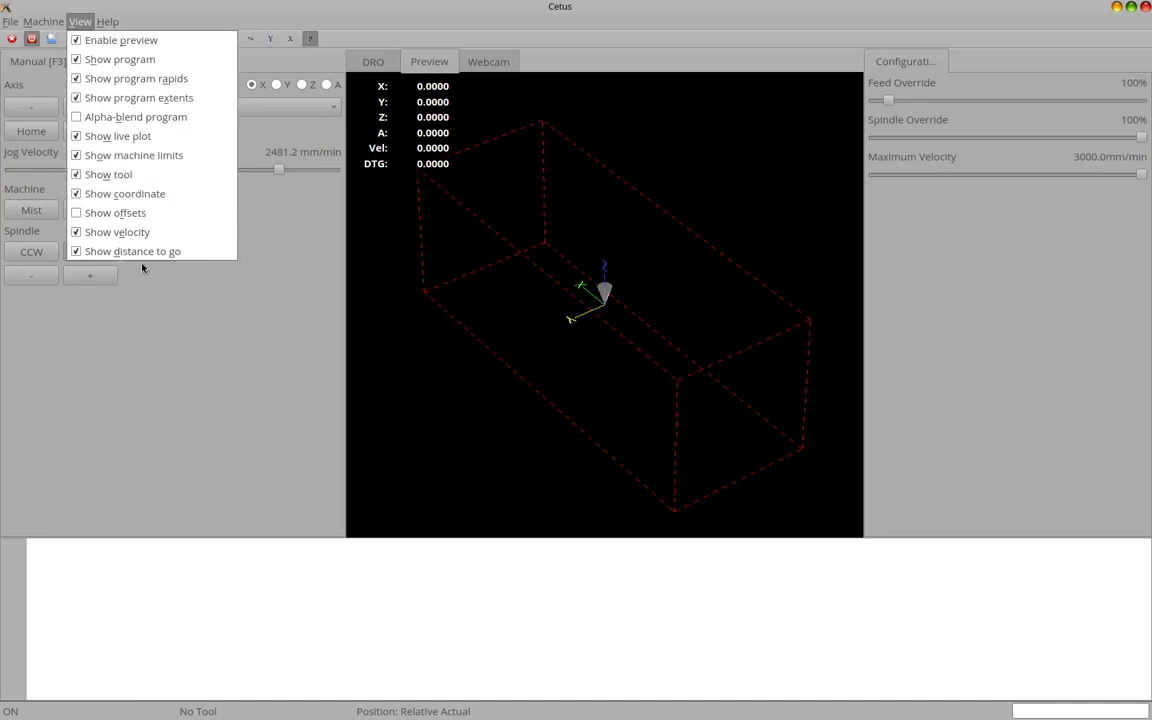
pyautogui.click(150, 213)
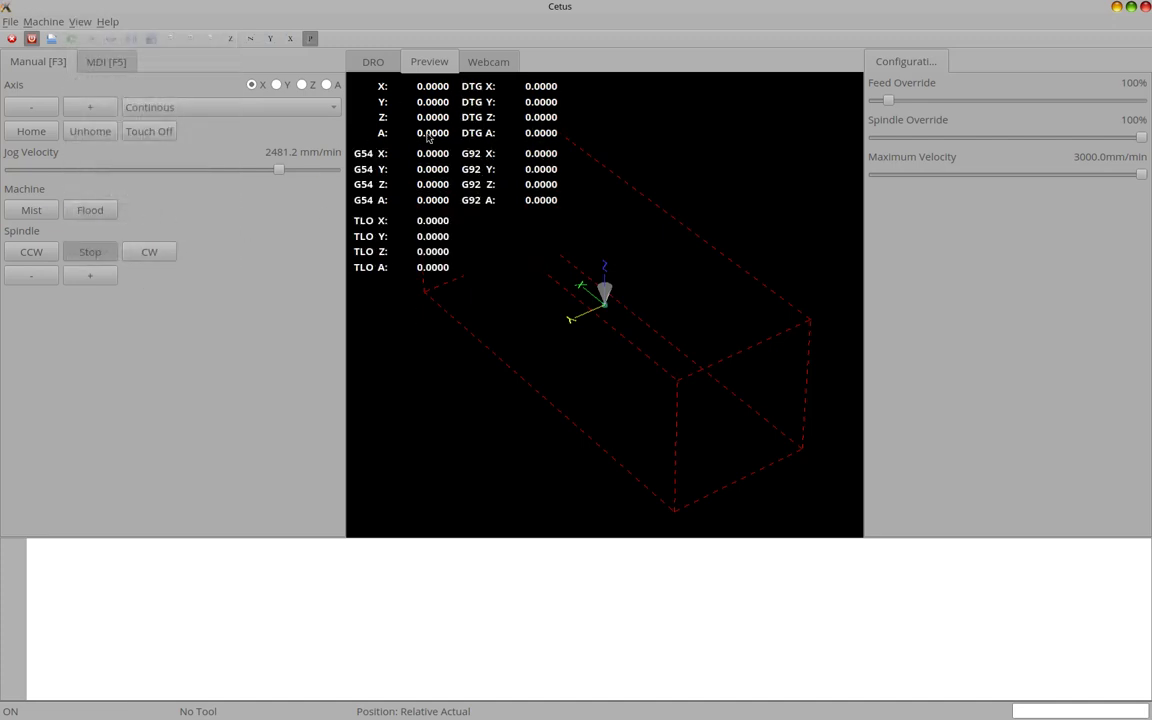
pyautogui.click(373, 62)
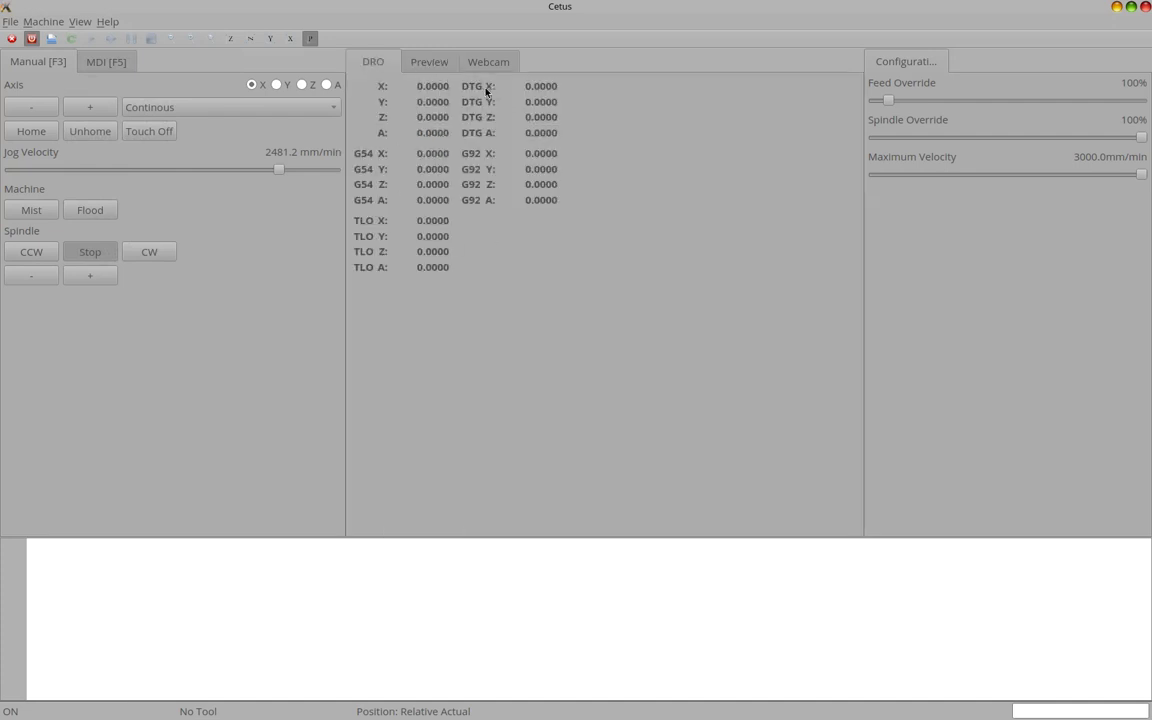
pyautogui.click(425, 60)
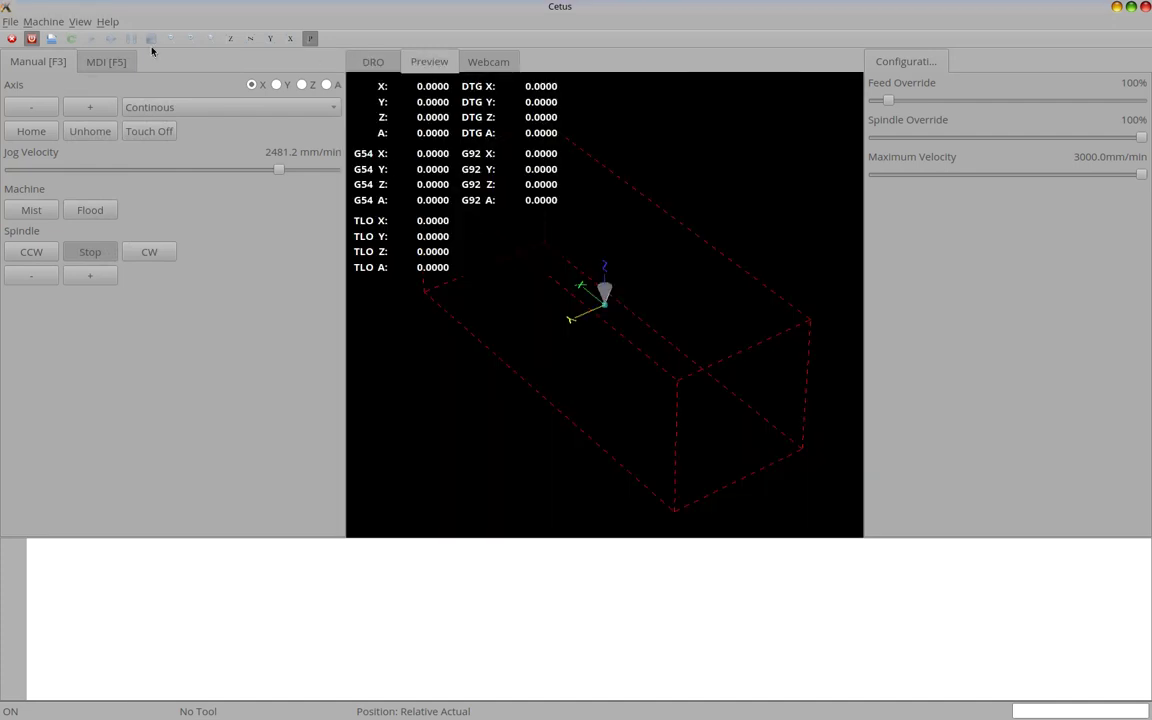
pyautogui.click(80, 21)
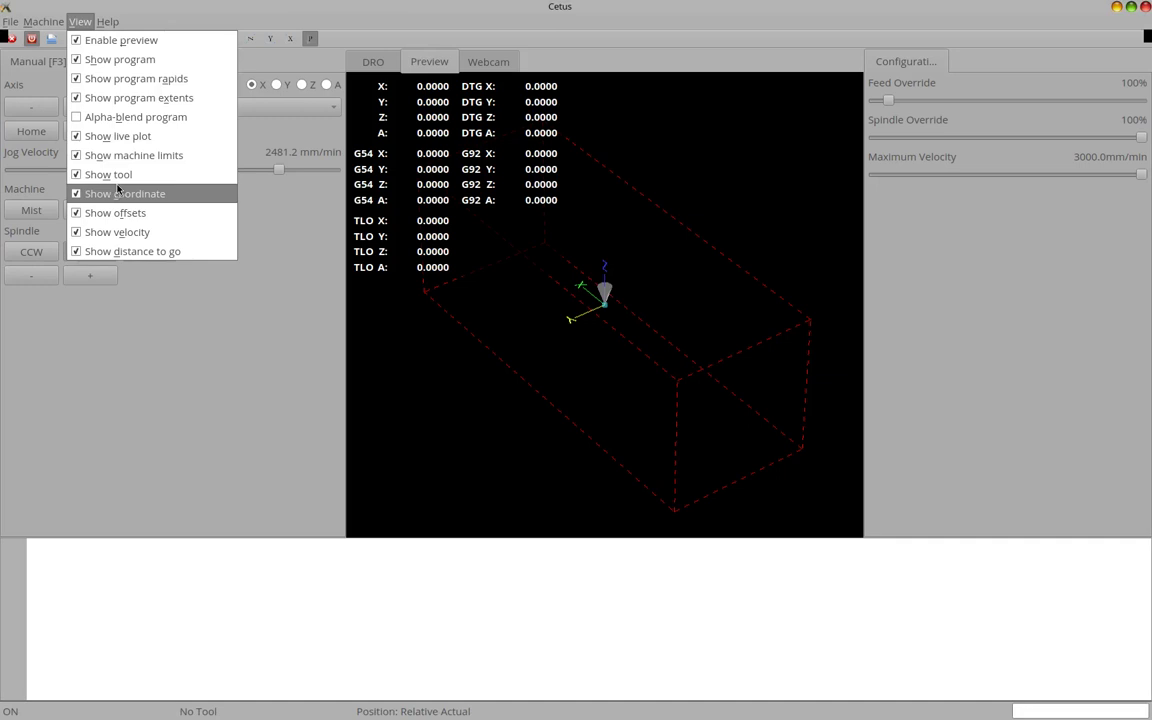
pyautogui.click(115, 213)
# Step: Hide the machine-limits box, orbit to check, then enable Show machine limits again
pyautogui.click(80, 21)
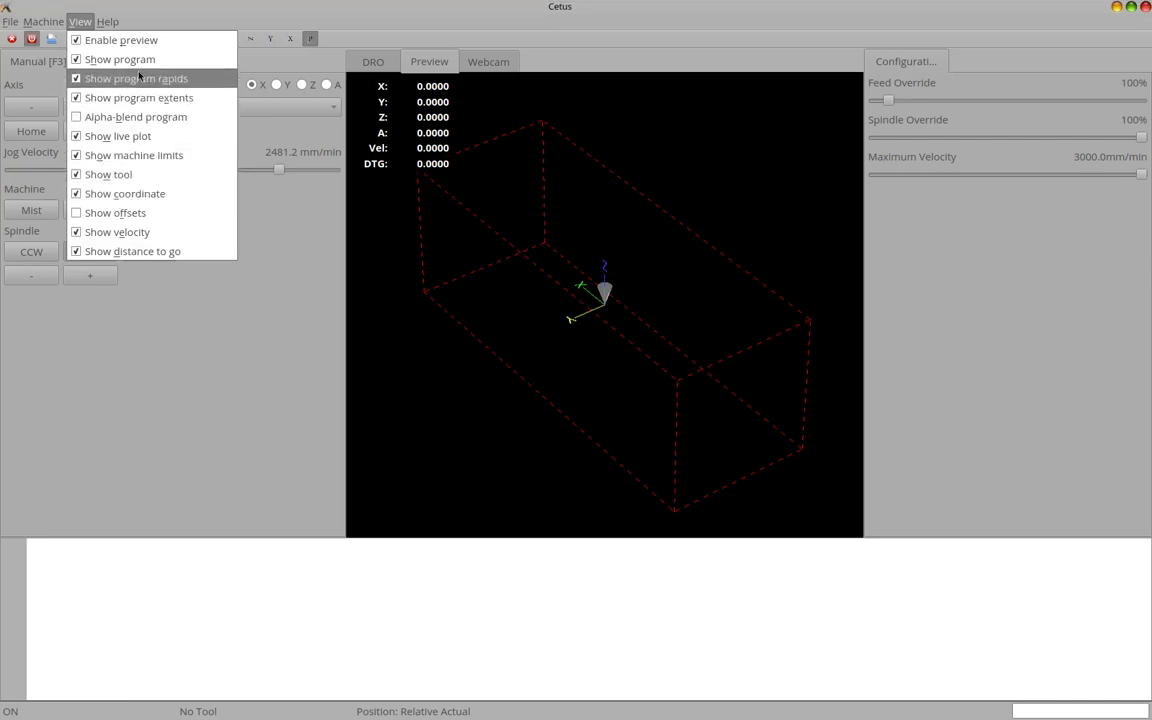
pyautogui.click(130, 160)
pyautogui.moveTo(450, 332); pyautogui.dragTo(480, 320)
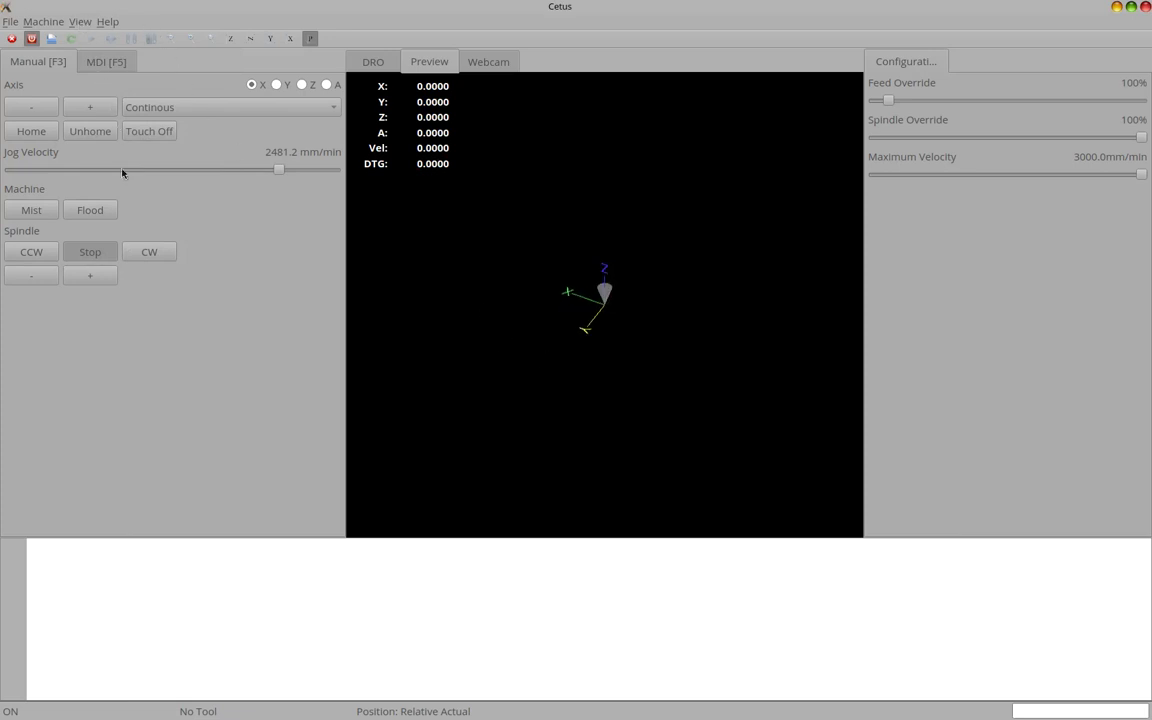
pyautogui.click(80, 21)
pyautogui.click(142, 160)
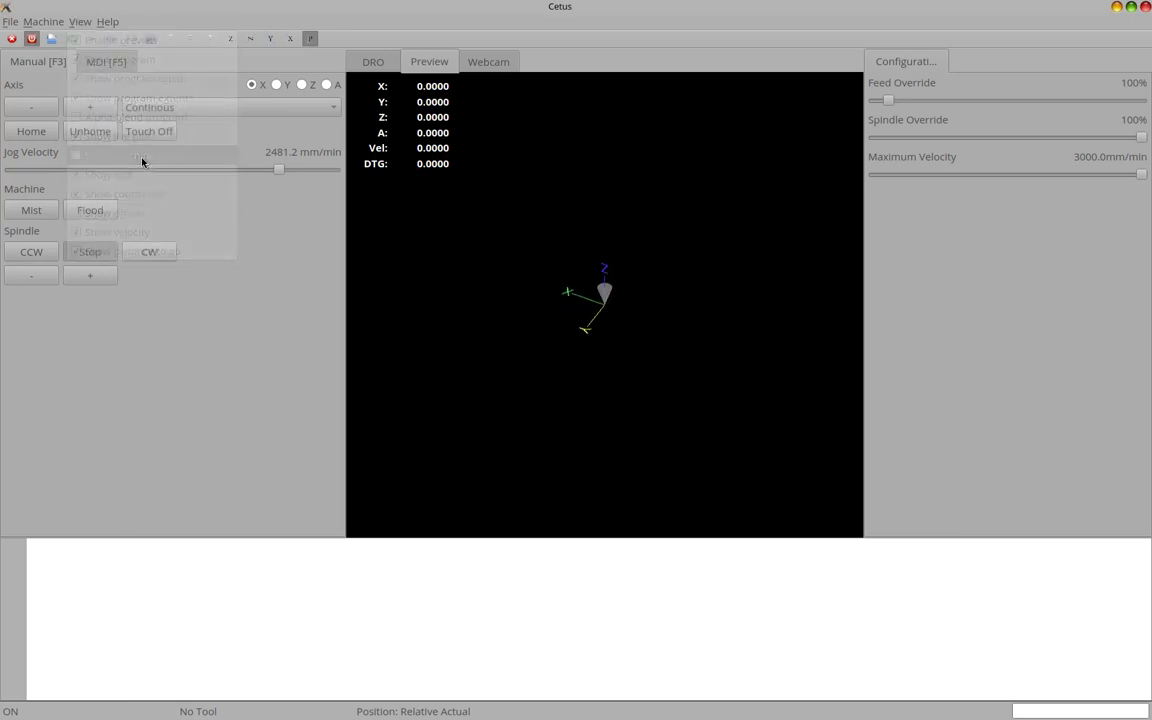
pyautogui.moveTo(480, 350); pyautogui.dragTo(110, 85)
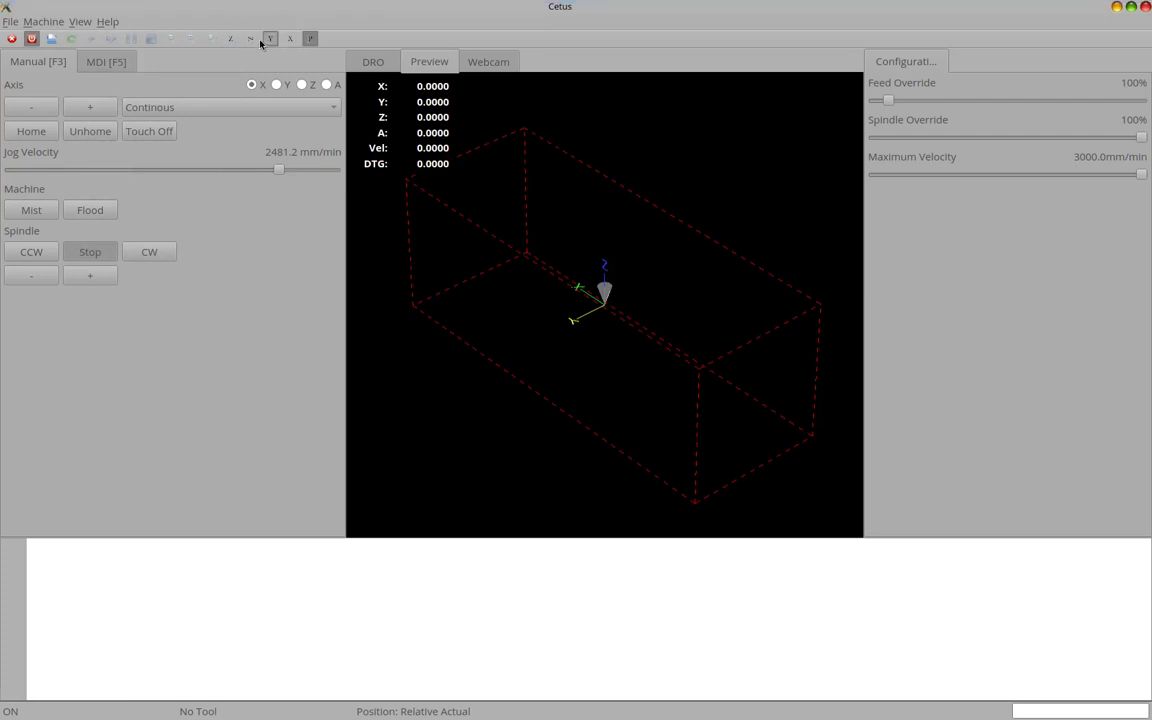
pyautogui.click(291, 41)
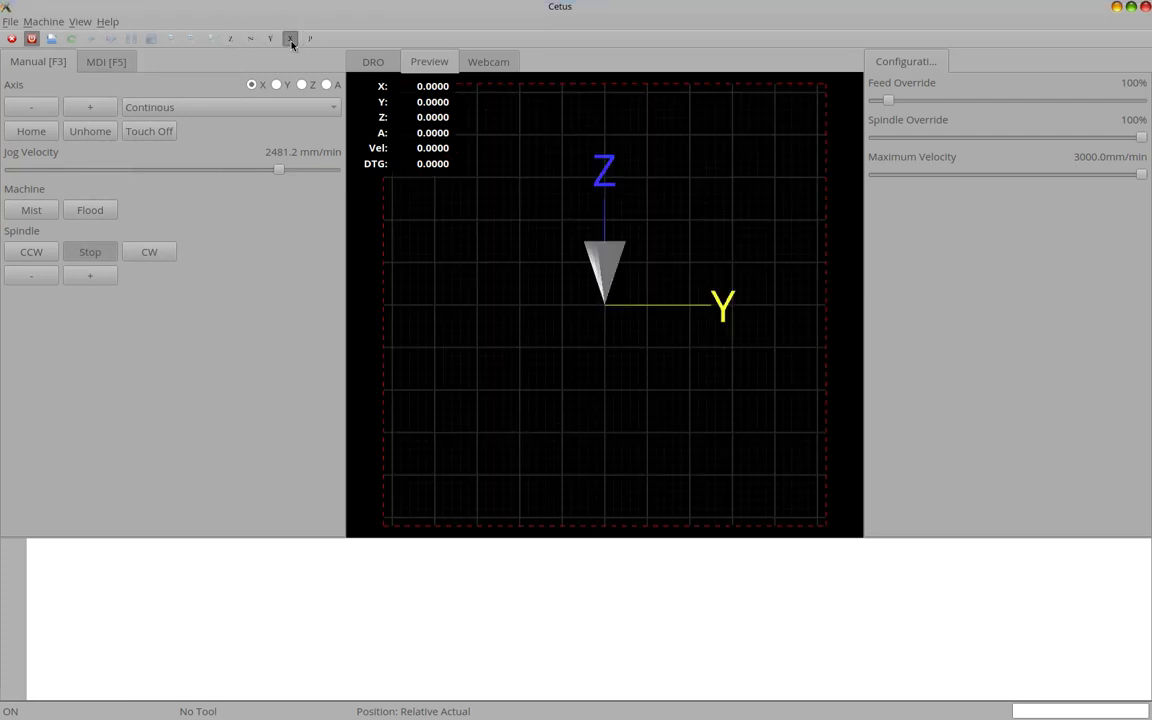
pyautogui.click(270, 41)
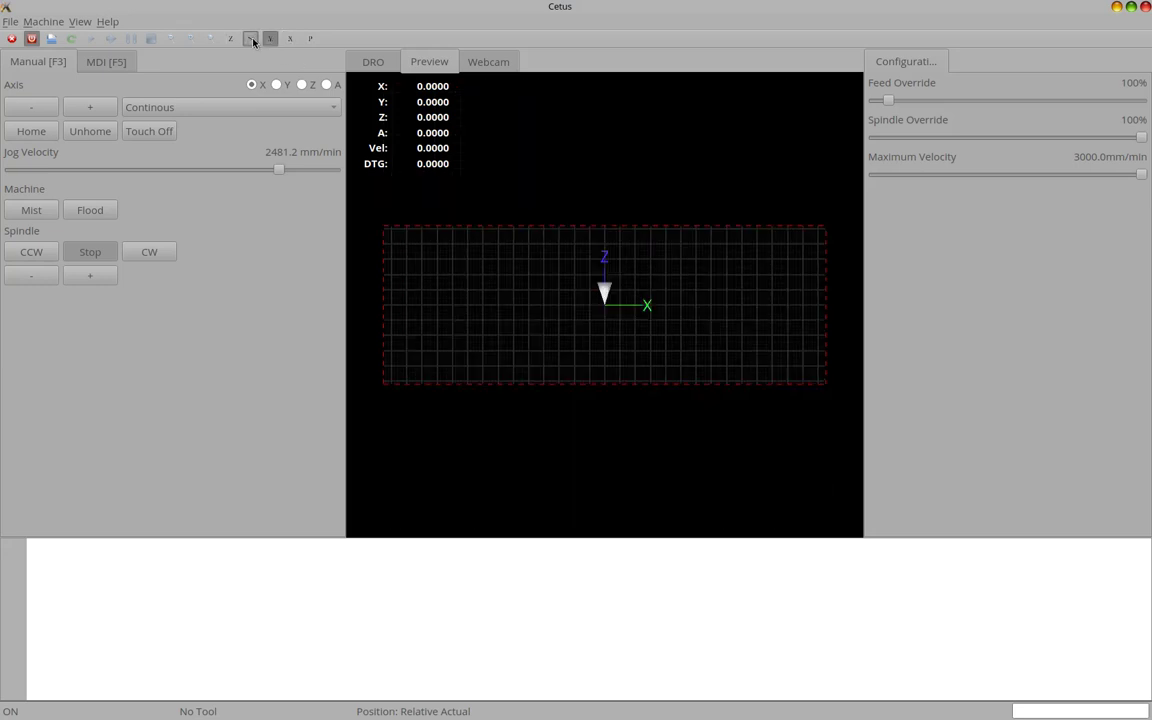
pyautogui.click(251, 41)
pyautogui.click(236, 41)
pyautogui.scroll(3, 572, 299)
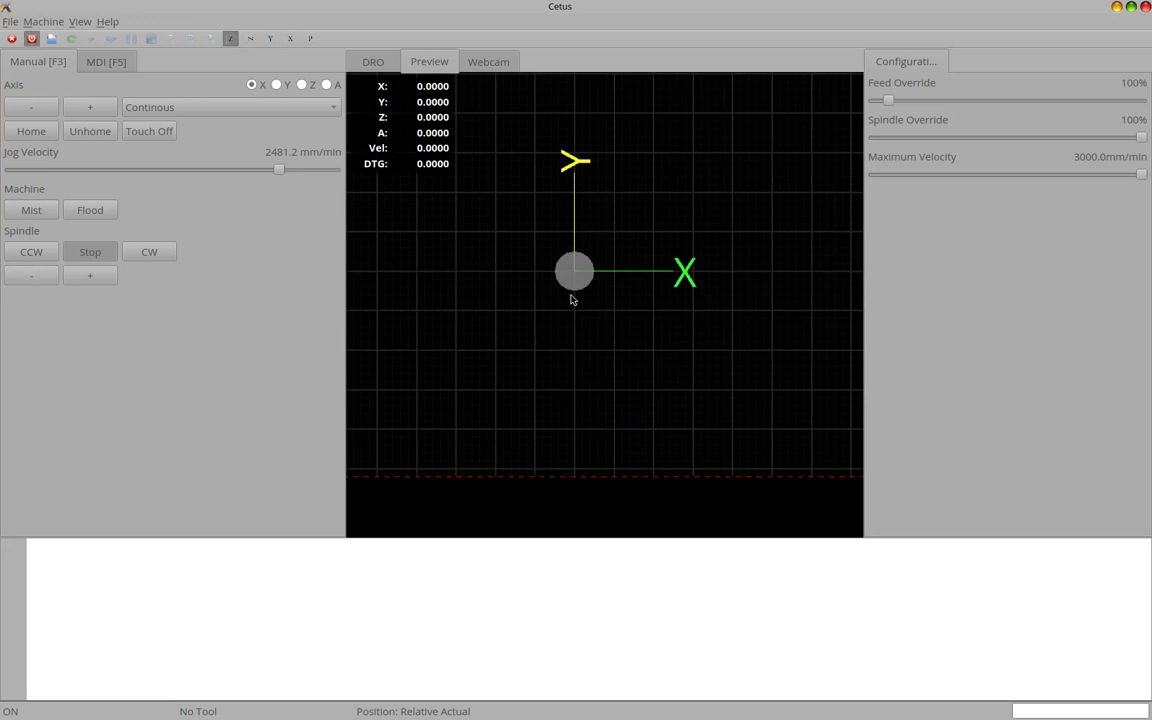
pyautogui.scroll(-5, 572, 299)
pyautogui.moveTo(560, 269); pyautogui.dragTo(576, 324)
pyautogui.click(310, 38)
pyautogui.scroll(2, 577, 325)
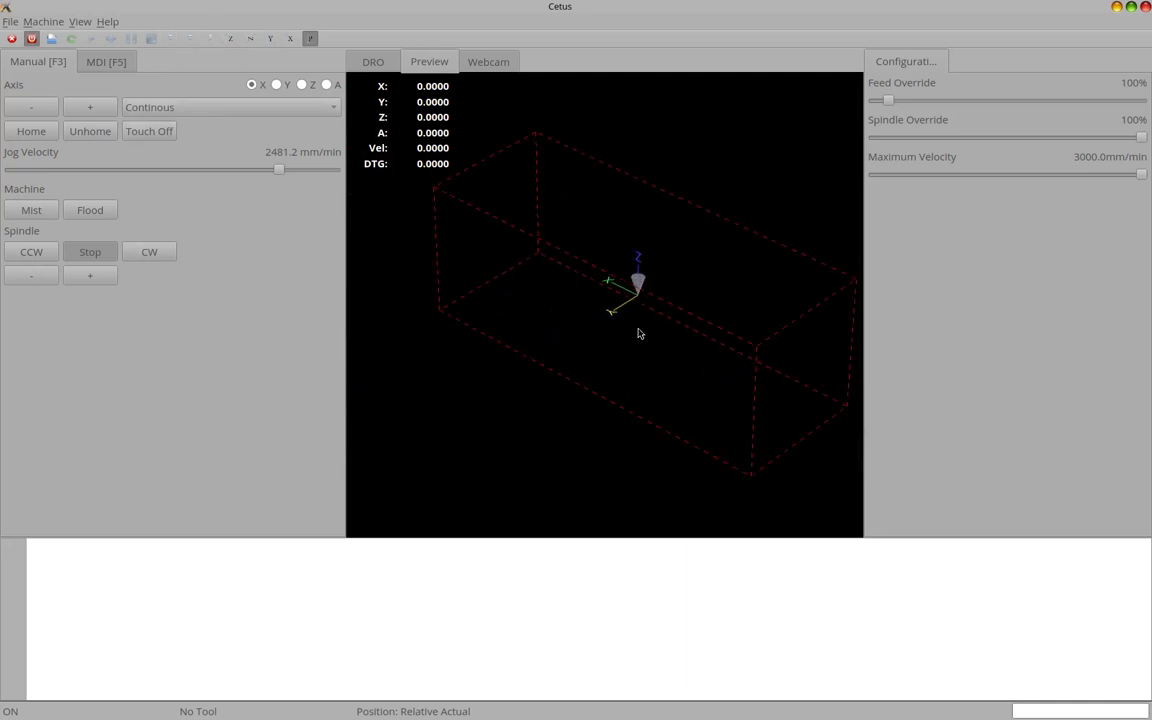
# Step: Adjust the Jog Velocity slider to about 1900 mm/min
pyautogui.moveTo(640, 333)
pyautogui.mouseDown()
pyautogui.moveTo(625, 300)
pyautogui.moveTo(612, 411)
pyautogui.moveTo(648, 355)
pyautogui.moveTo(617, 303)
pyautogui.moveTo(635, 341)
pyautogui.mouseUp()
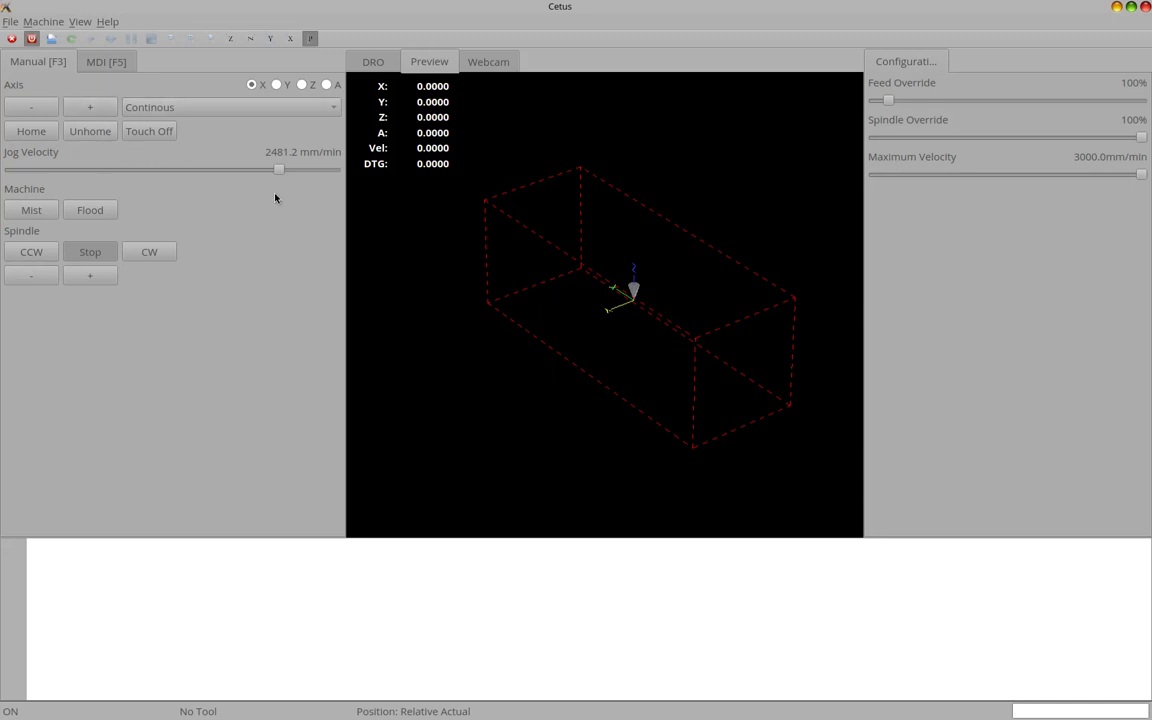
pyautogui.moveTo(275, 172); pyautogui.dragTo(219, 168)
pyautogui.moveTo(94, 171); pyautogui.dragTo(229, 173)
pyautogui.moveTo(302, 170); pyautogui.dragTo(216, 170)
# Step: Keep X as the jog axis and jog step on Continuous after briefly trying step 1
pyautogui.click(277, 85)
pyautogui.click(266, 86)
pyautogui.click(185, 107)
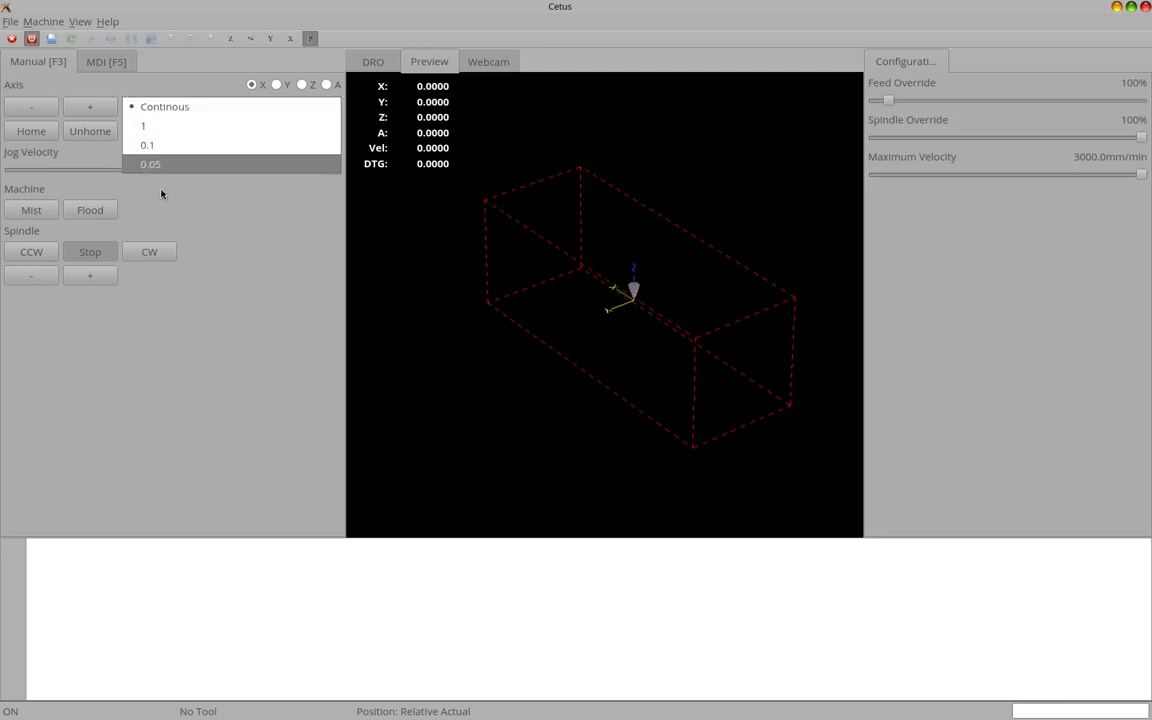
pyautogui.click(160, 187)
pyautogui.click(180, 110)
pyautogui.click(174, 107)
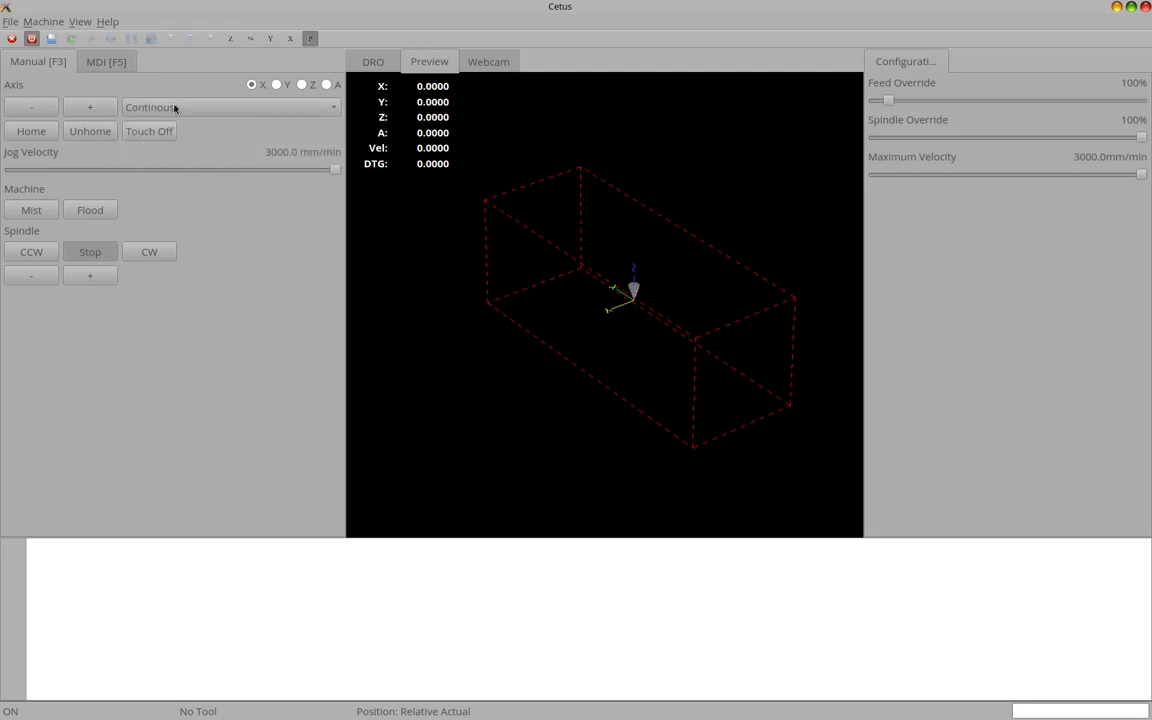
pyautogui.click(166, 112)
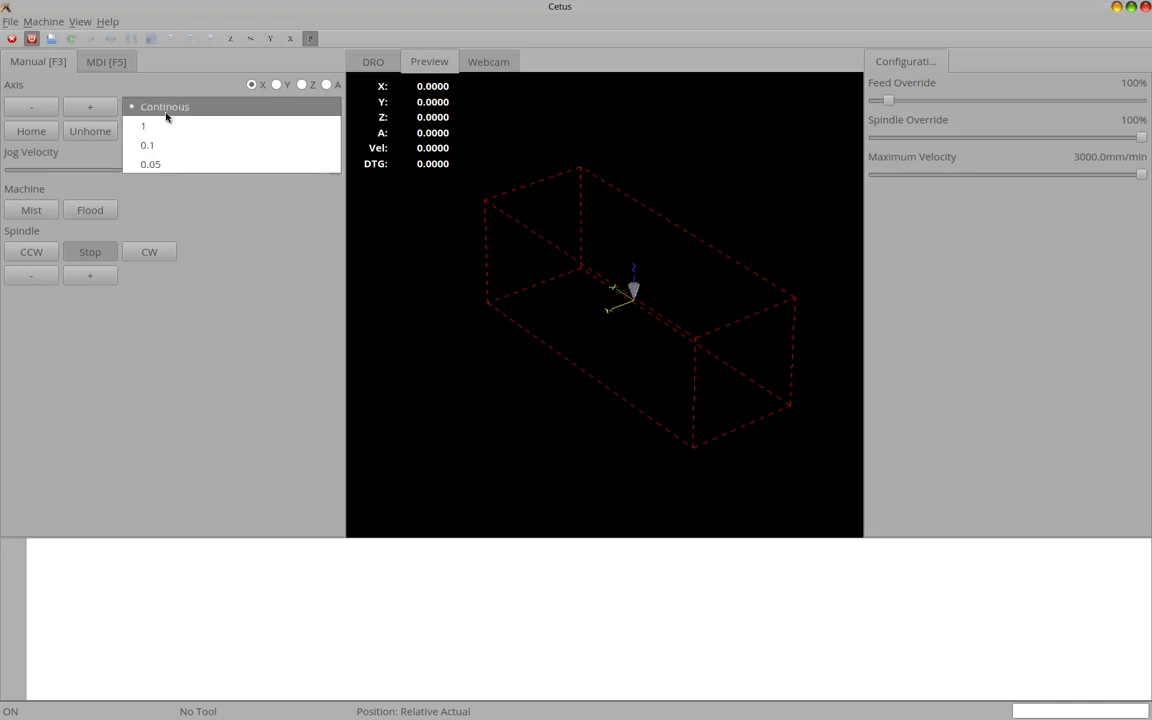
pyautogui.click(147, 131)
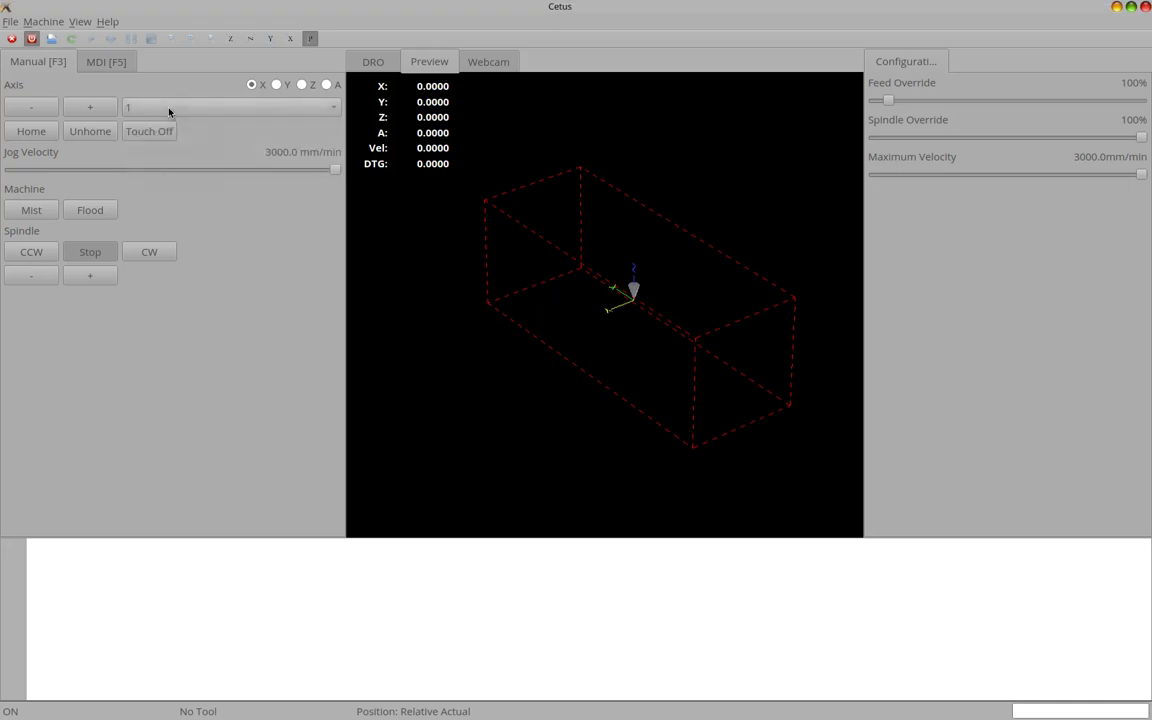
pyautogui.click(151, 99)
pyautogui.click(151, 91)
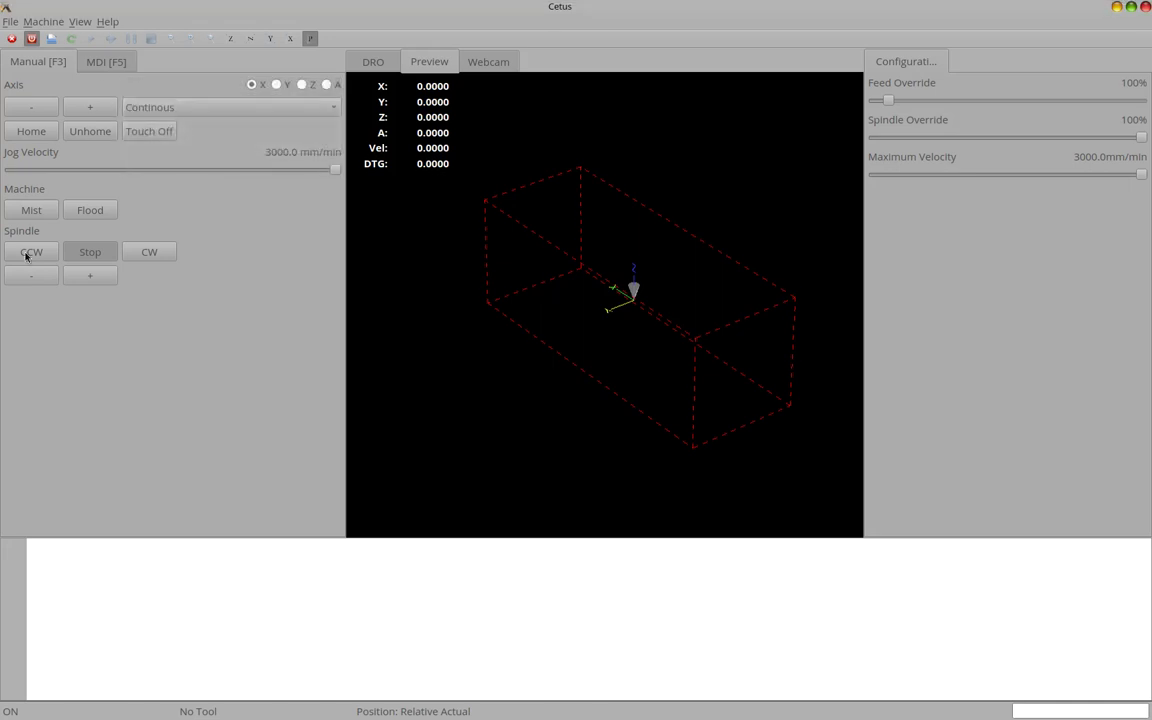
# Step: Jog X back and forth with the - and + buttons, leaving X at 2.5243
pyautogui.click(92, 110)
pyautogui.click(40, 107)
pyautogui.click(91, 105)
pyautogui.click(39, 109)
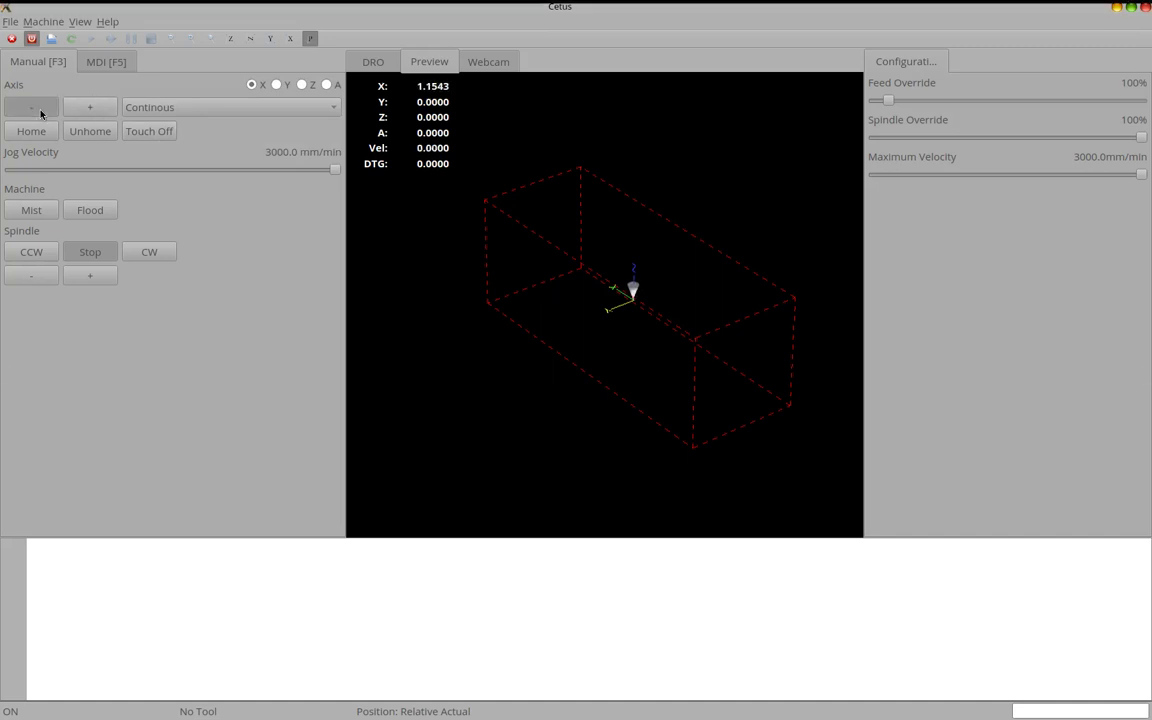
pyautogui.click(100, 106)
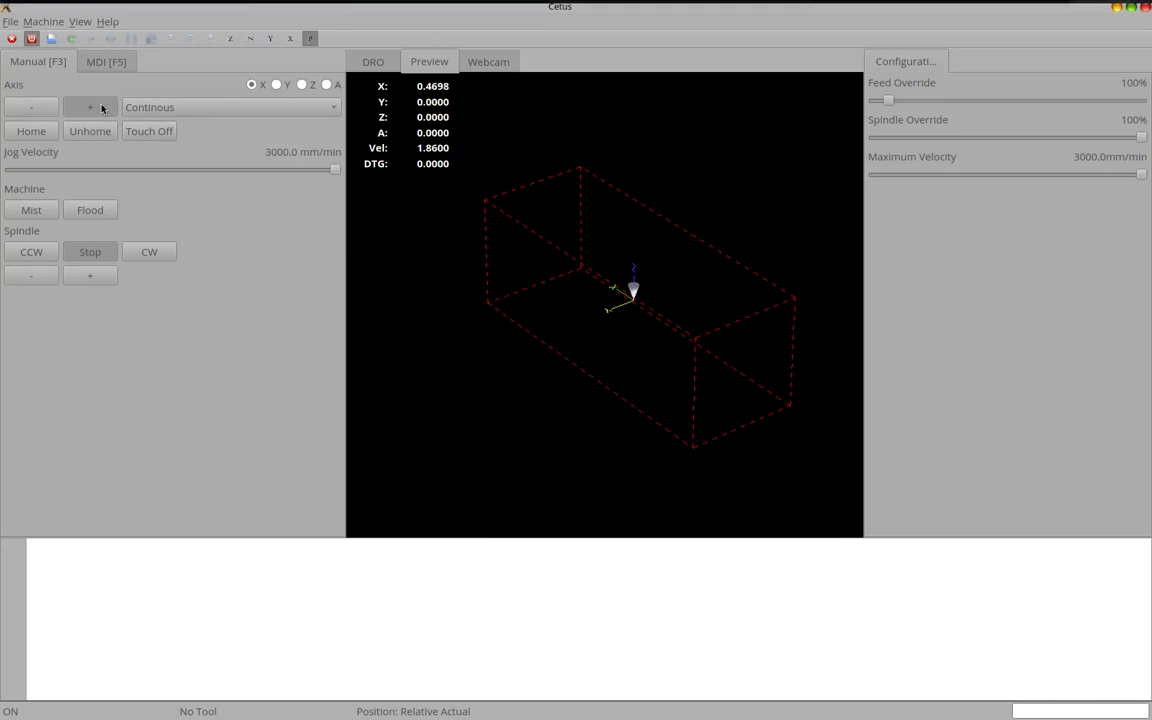
pyautogui.moveTo(470, 320); pyautogui.dragTo(507, 260)
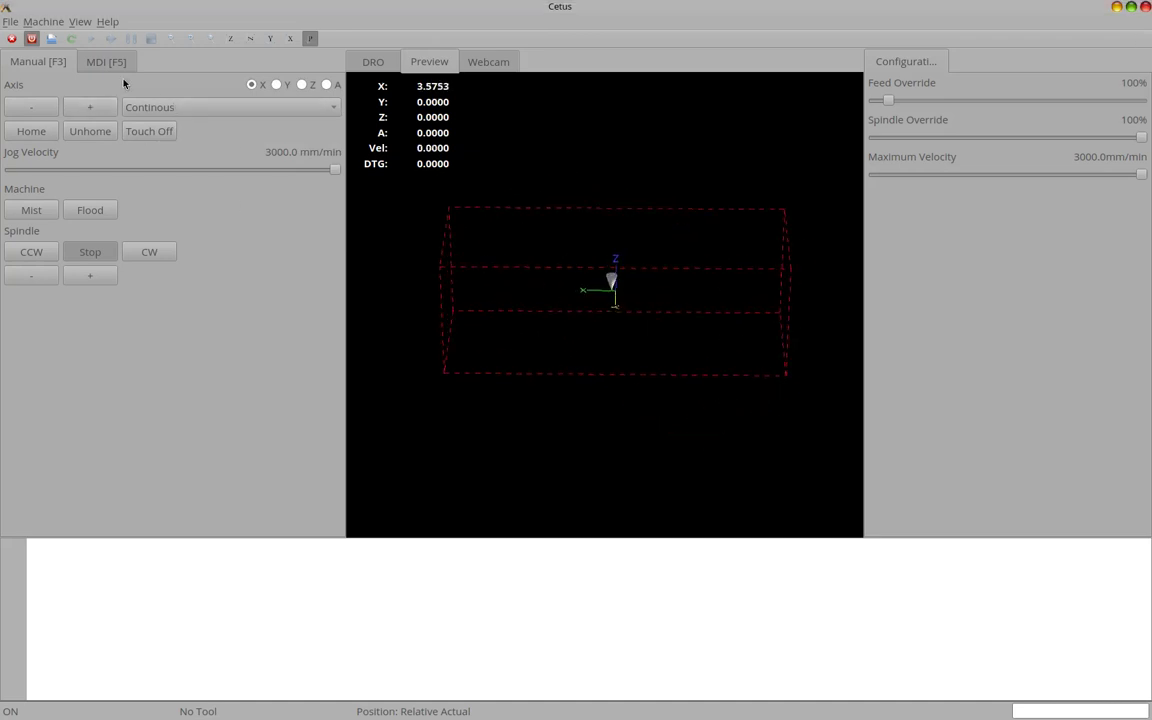
pyautogui.click(80, 102)
pyautogui.click(50, 105)
# Step: Send G0 X0 from MDI twice and dismiss the resulting not-homed warnings
pyautogui.click(108, 66)
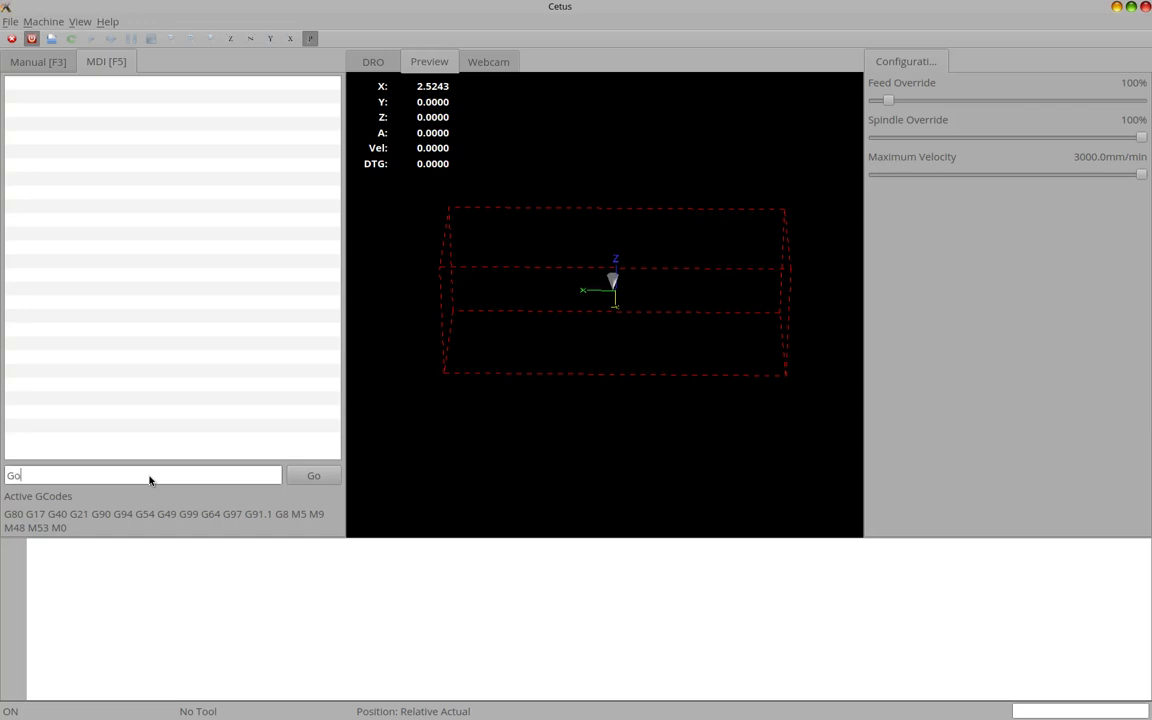
pyautogui.write('G0 X0')
pyautogui.press('Return')
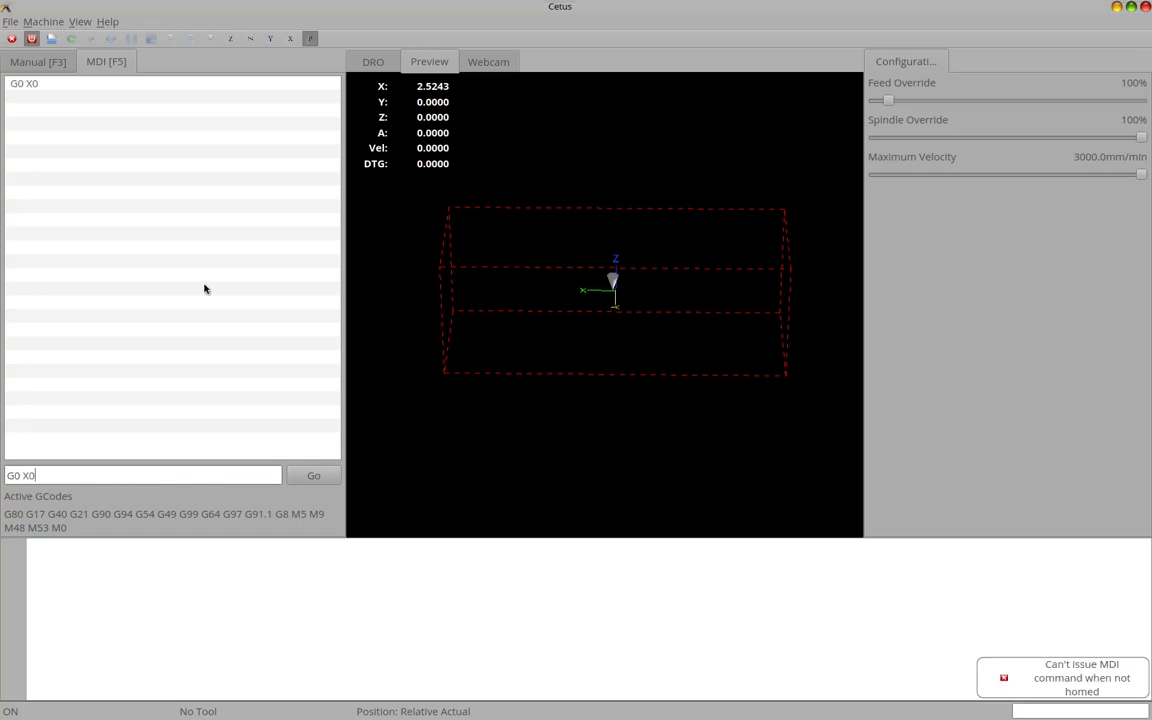
pyautogui.doubleClick(92, 83)
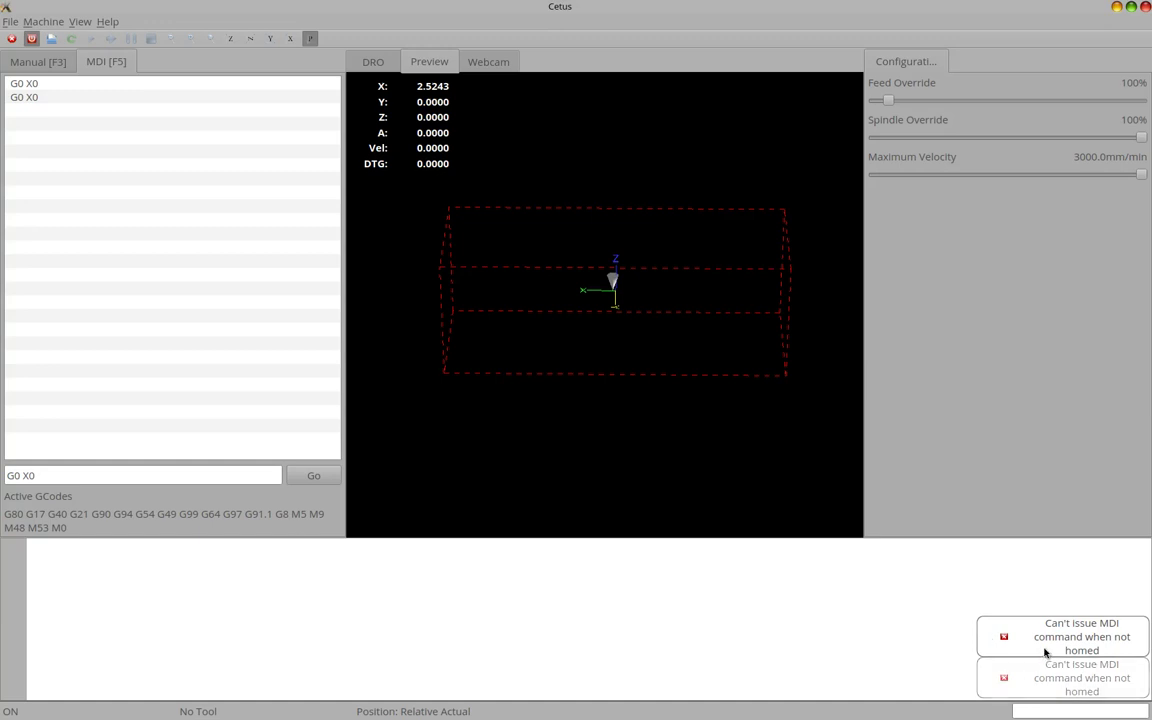
pyautogui.click(1085, 648)
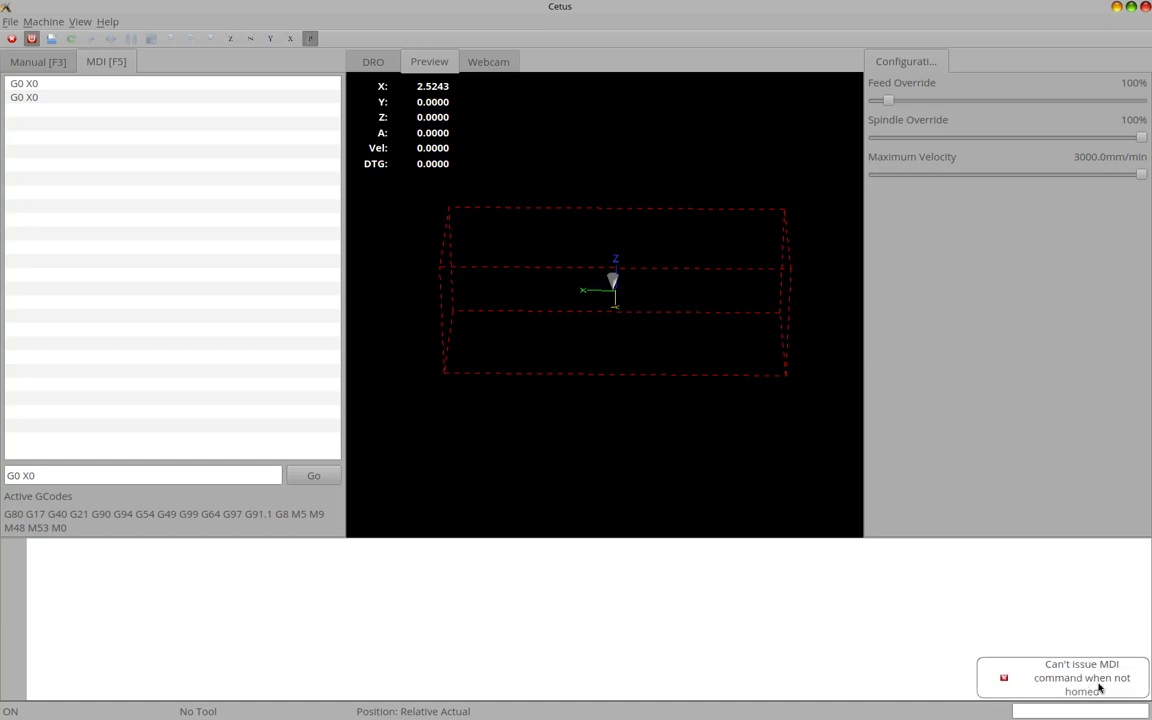
pyautogui.click(1098, 684)
# Step: Home the X, Z and A axes on the Manual tab, adjusting jog velocity along the way
pyautogui.click(53, 61)
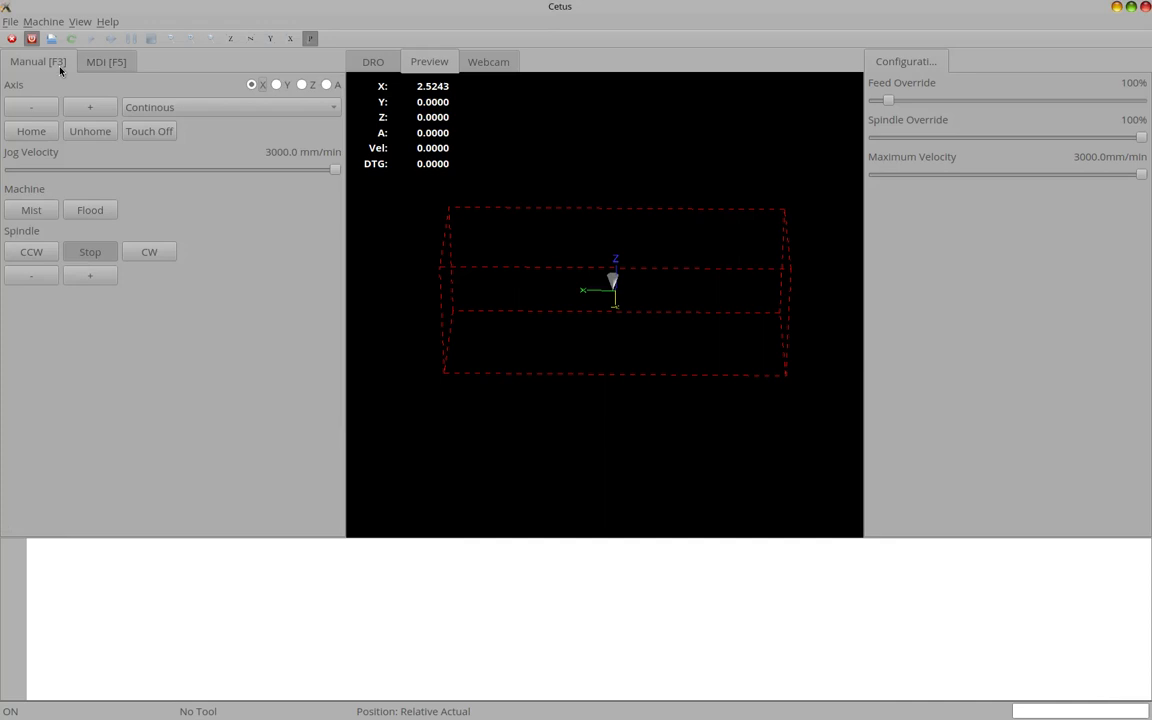
pyautogui.click(40, 133)
pyautogui.click(275, 85)
pyautogui.moveTo(335, 169); pyautogui.dragTo(17, 169)
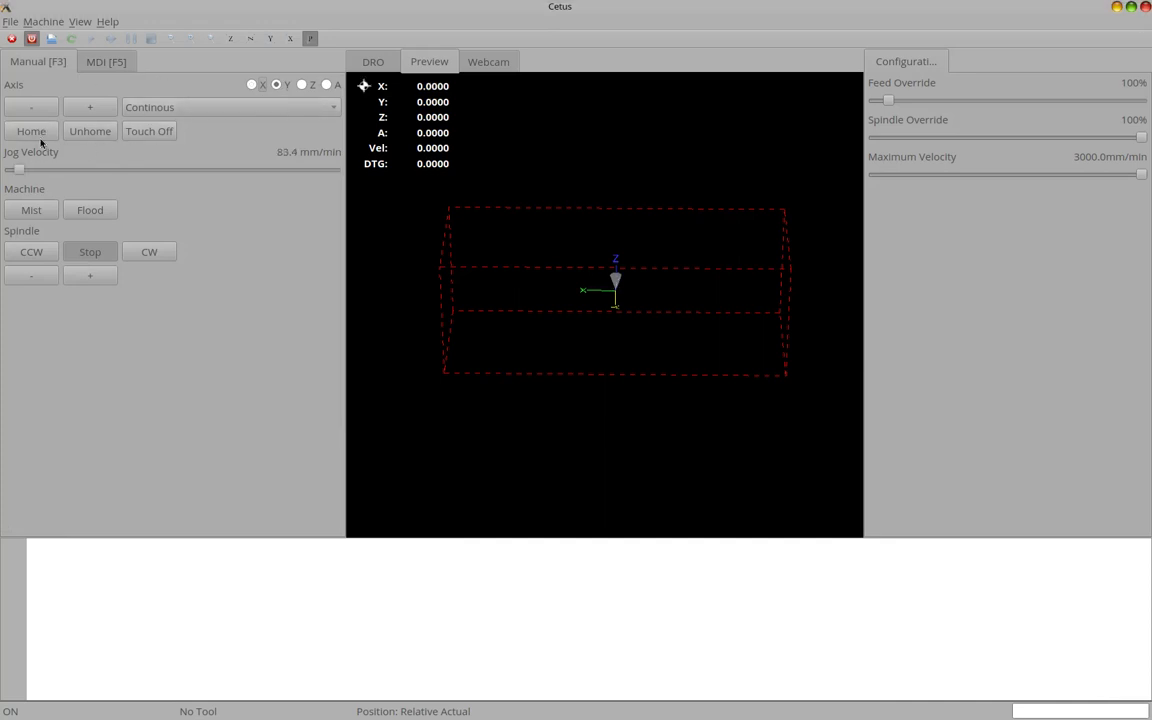
pyautogui.click(300, 87)
pyautogui.click(42, 131)
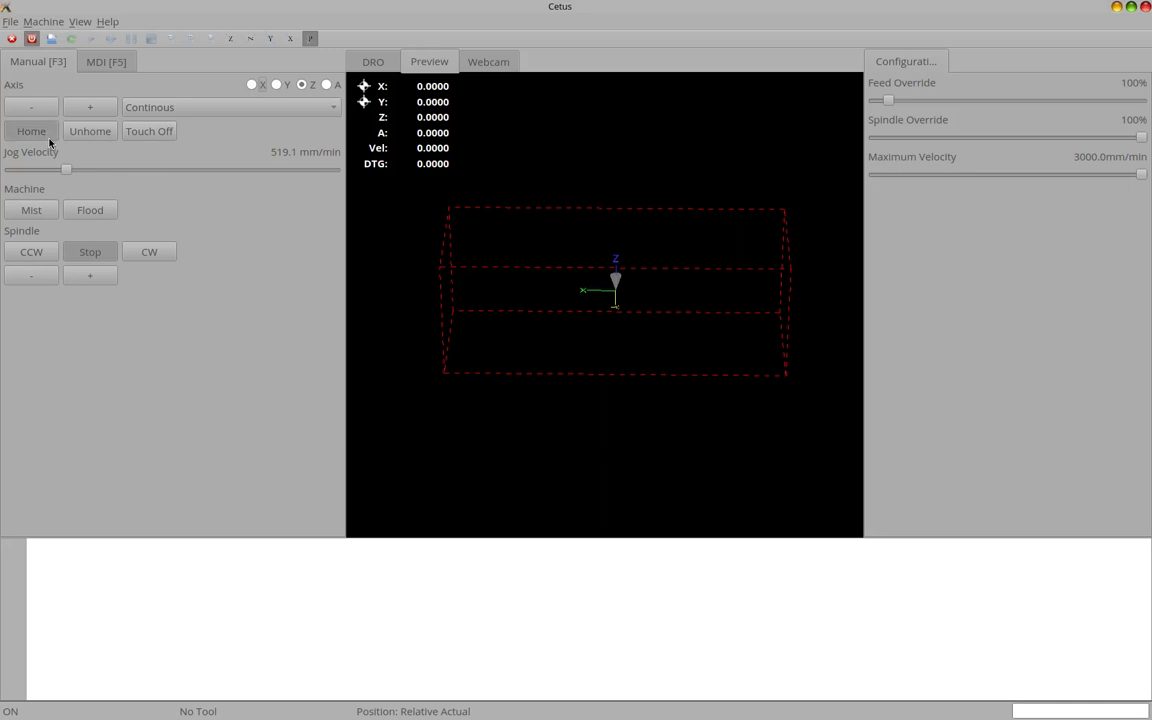
pyautogui.click(327, 85)
pyautogui.moveTo(66, 169); pyautogui.dragTo(110, 169)
pyautogui.click(31, 131)
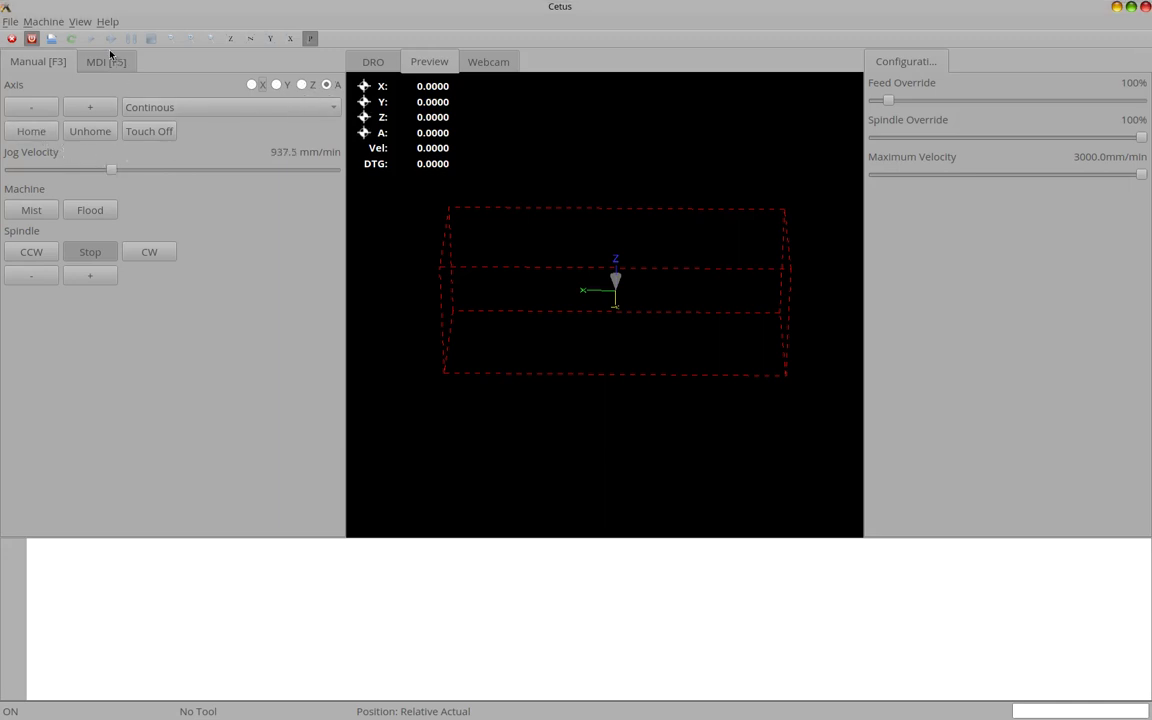
# Step: Rerun G0 X0 from MDI, then jog A positive to 6.9512
pyautogui.click(110, 57)
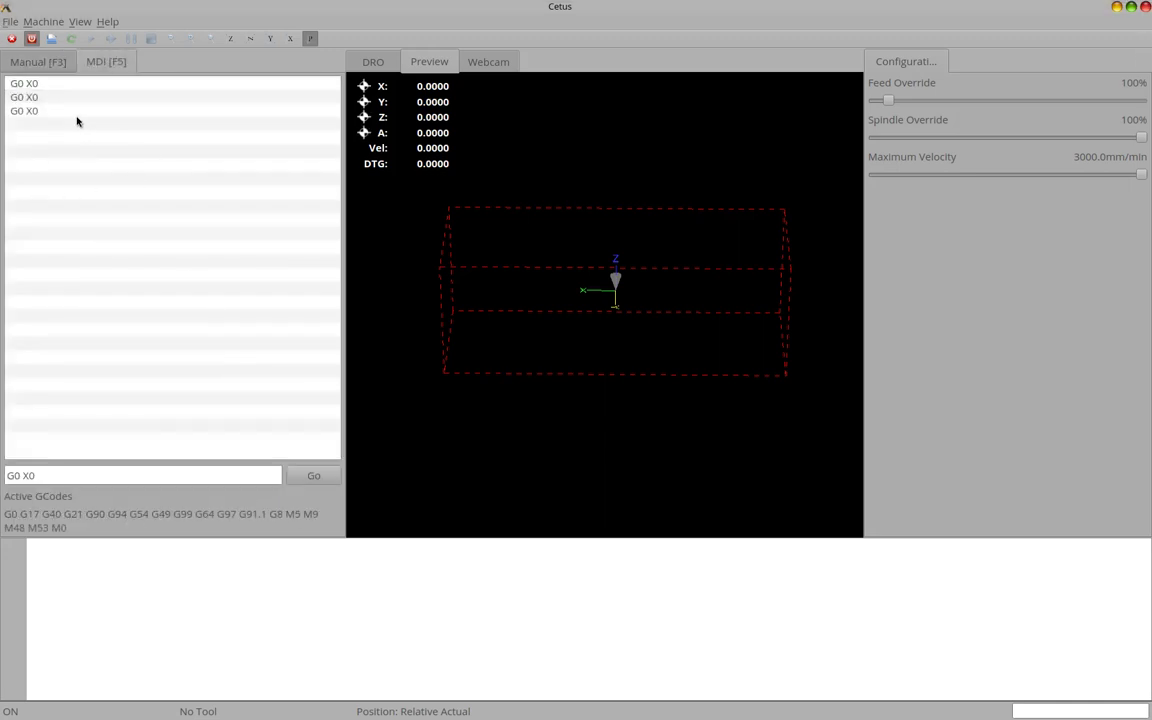
pyautogui.press('Return')
pyautogui.click(40, 61)
pyautogui.click(86, 110)
pyautogui.moveTo(84, 115); pyautogui.dragTo(90, 111)
# Step: Select X and rerun G0 X0 from MDI history to return X to 0.0000
pyautogui.click(259, 86)
pyautogui.click(100, 61)
pyautogui.doubleClick(67, 94)
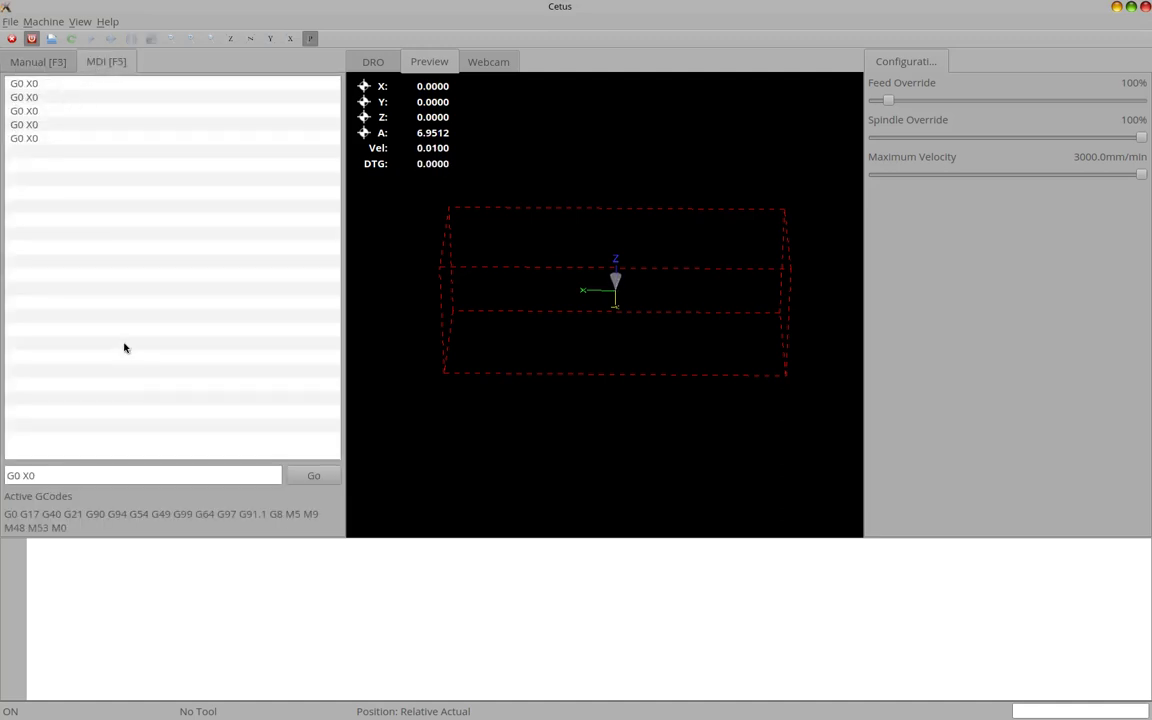
pyautogui.click(36, 64)
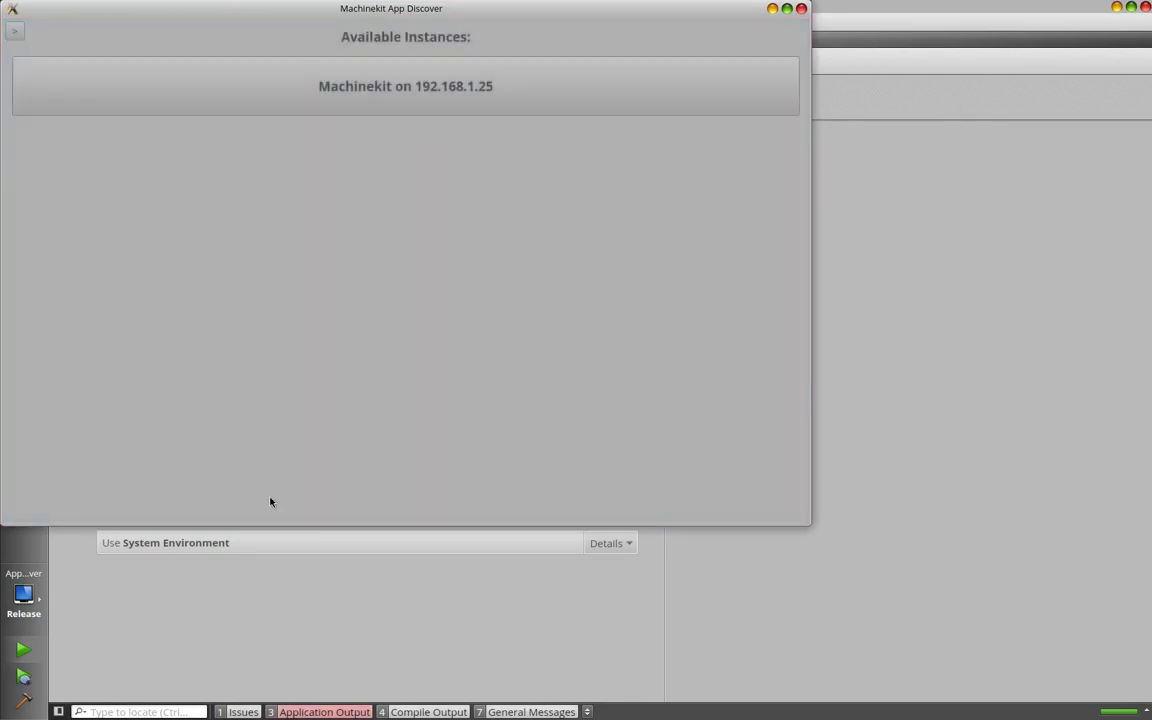
# Step: Launch the Machineface interface from the Machinekit instance on 192.168.1.25
pyautogui.click(402, 100)
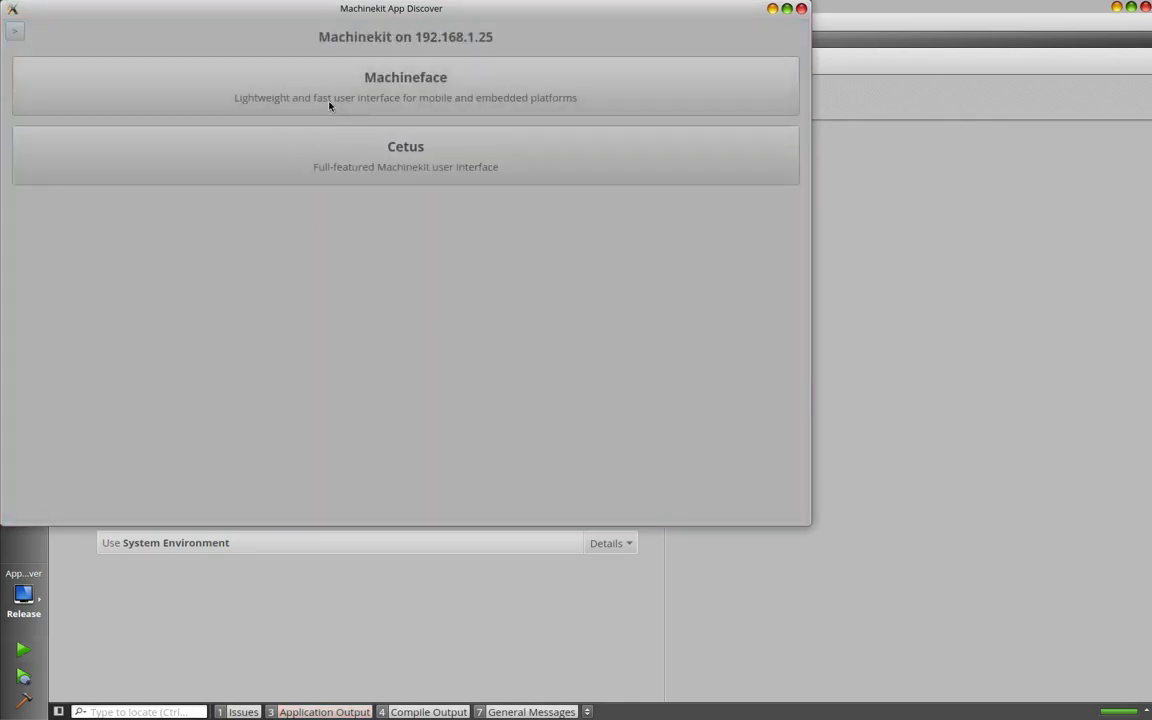
pyautogui.click(336, 88)
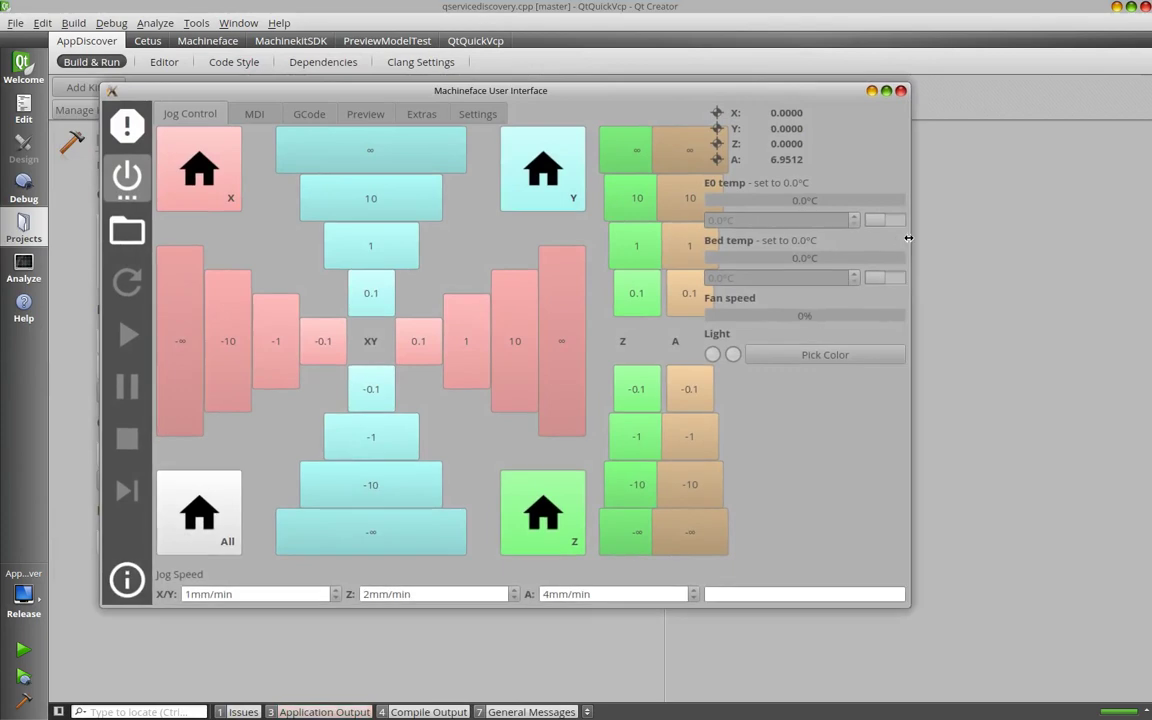
# Step: Widen the Machineface window to the right and nudge it slightly up-left
pyautogui.moveTo(907, 240); pyautogui.dragTo(1060, 262)
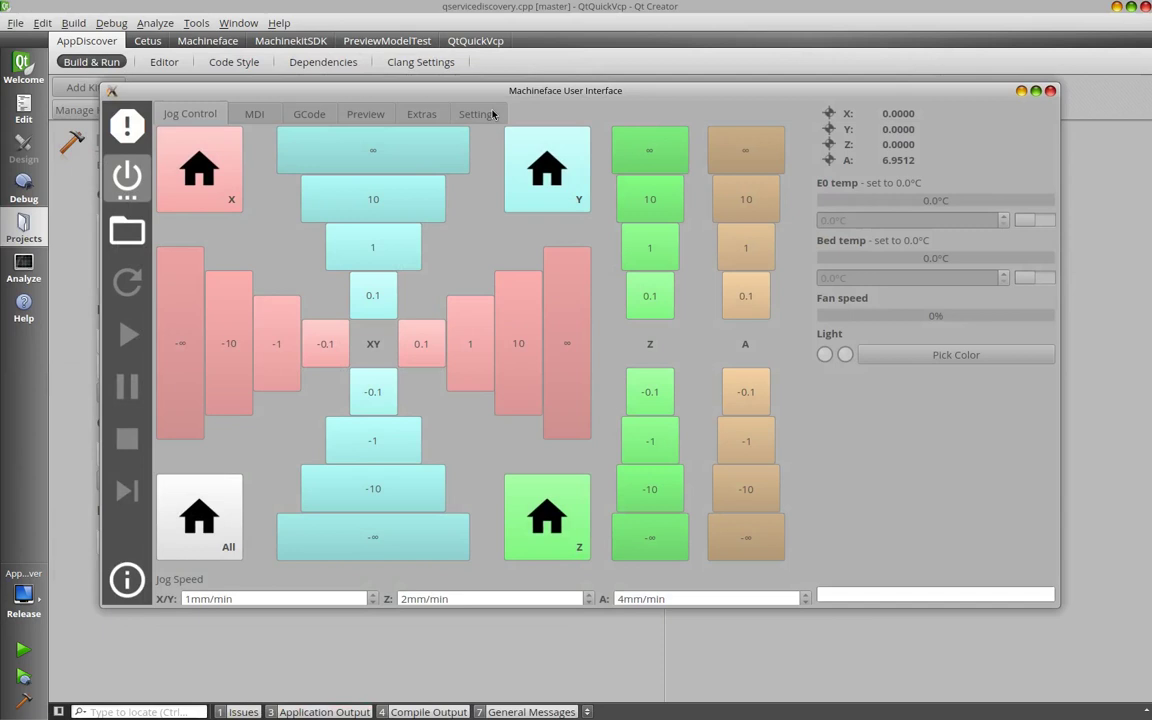
pyautogui.moveTo(445, 91); pyautogui.dragTo(430, 75)
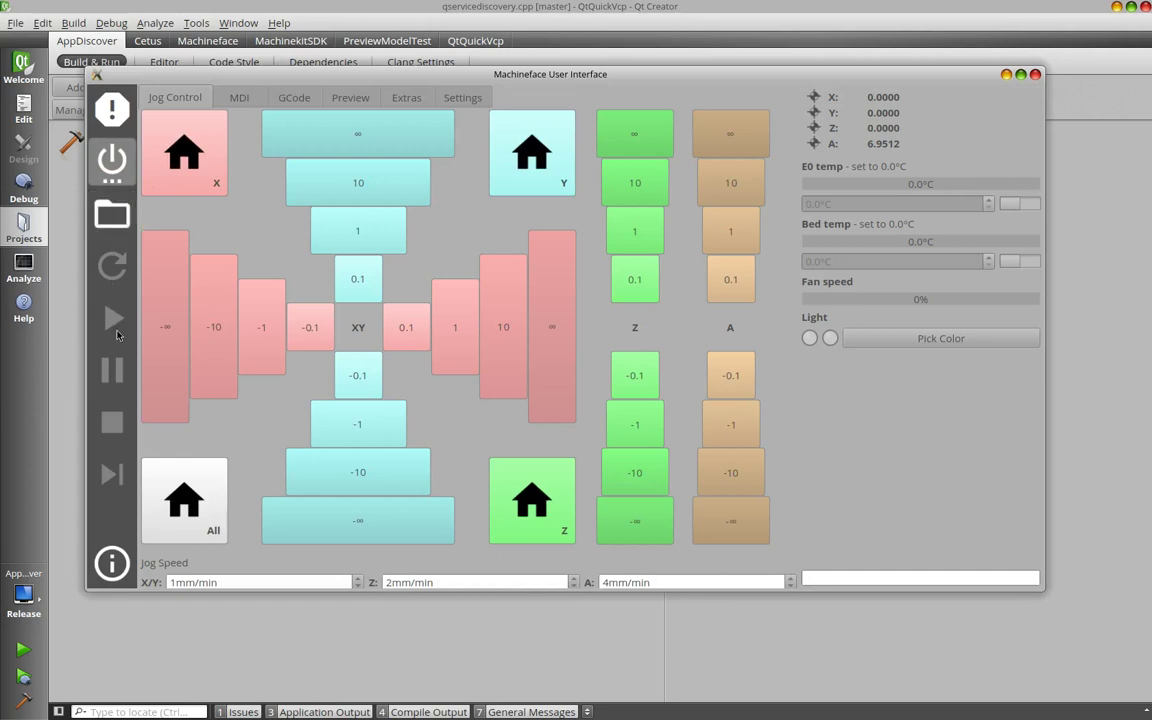
pyautogui.click(237, 99)
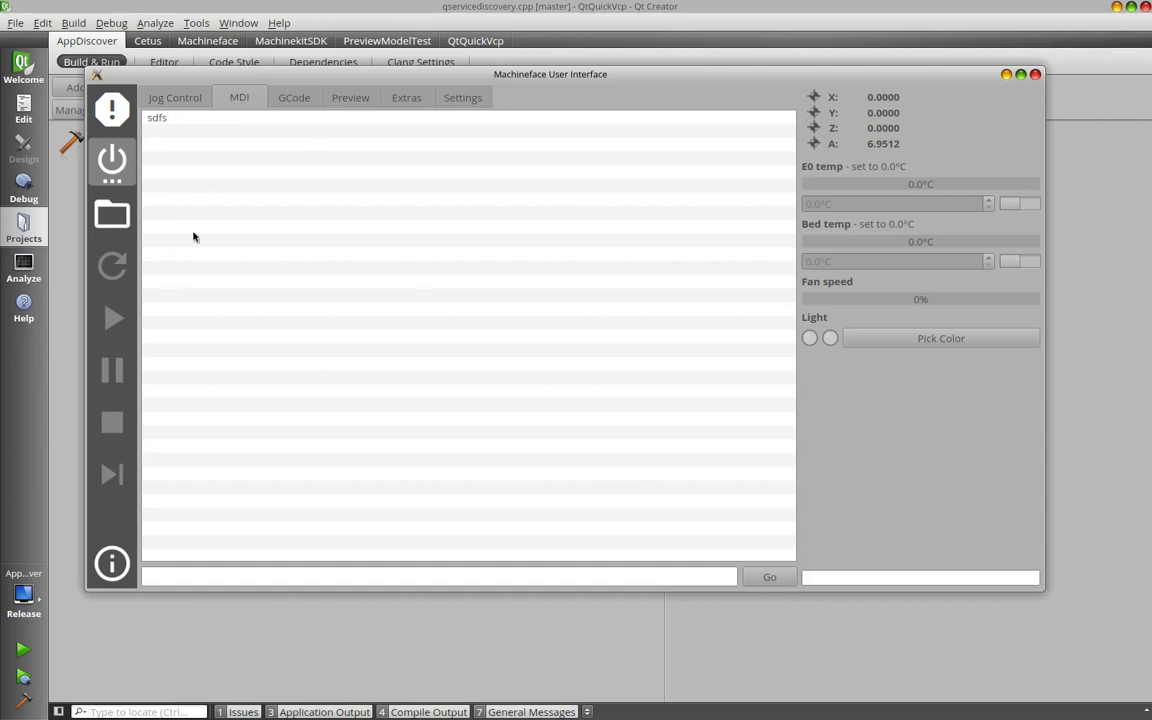
pyautogui.click(292, 97)
pyautogui.click(342, 99)
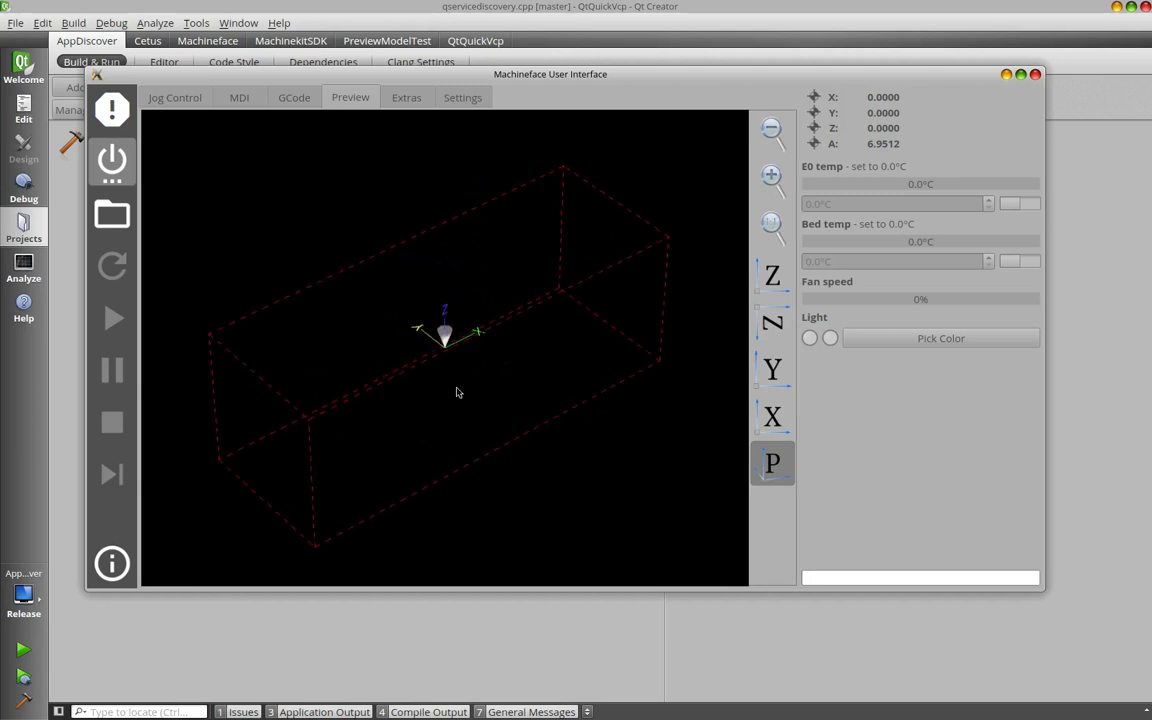
pyautogui.click(403, 97)
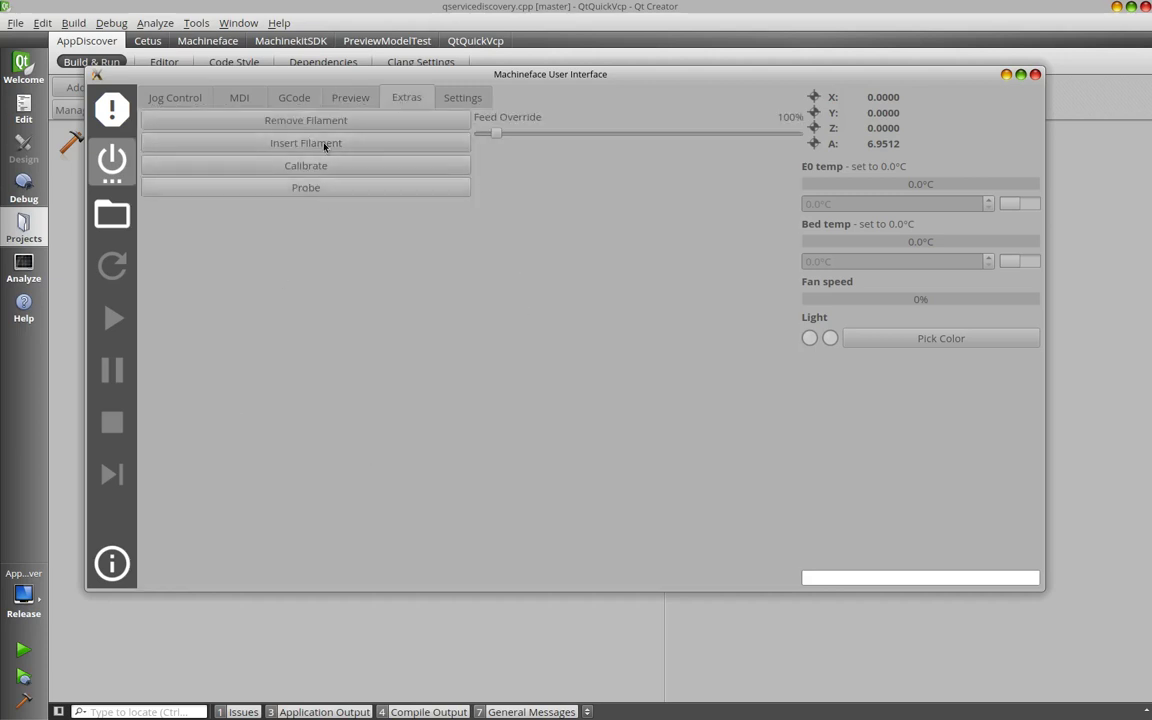
pyautogui.click(455, 99)
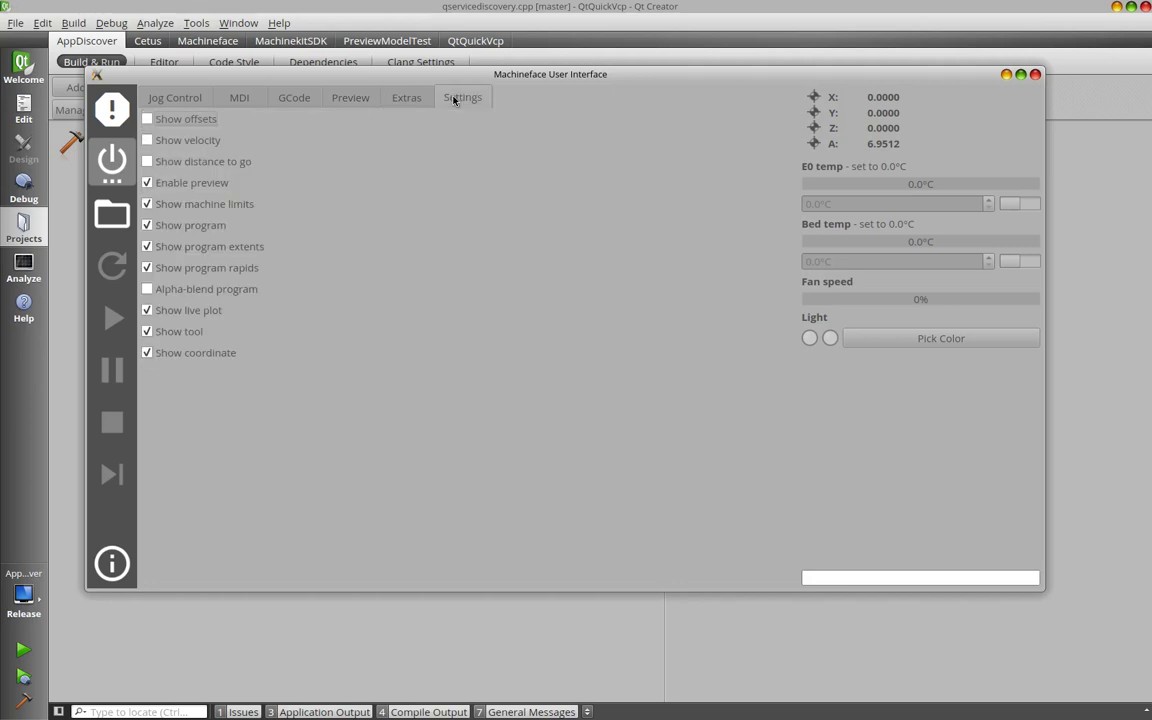
pyautogui.click(158, 94)
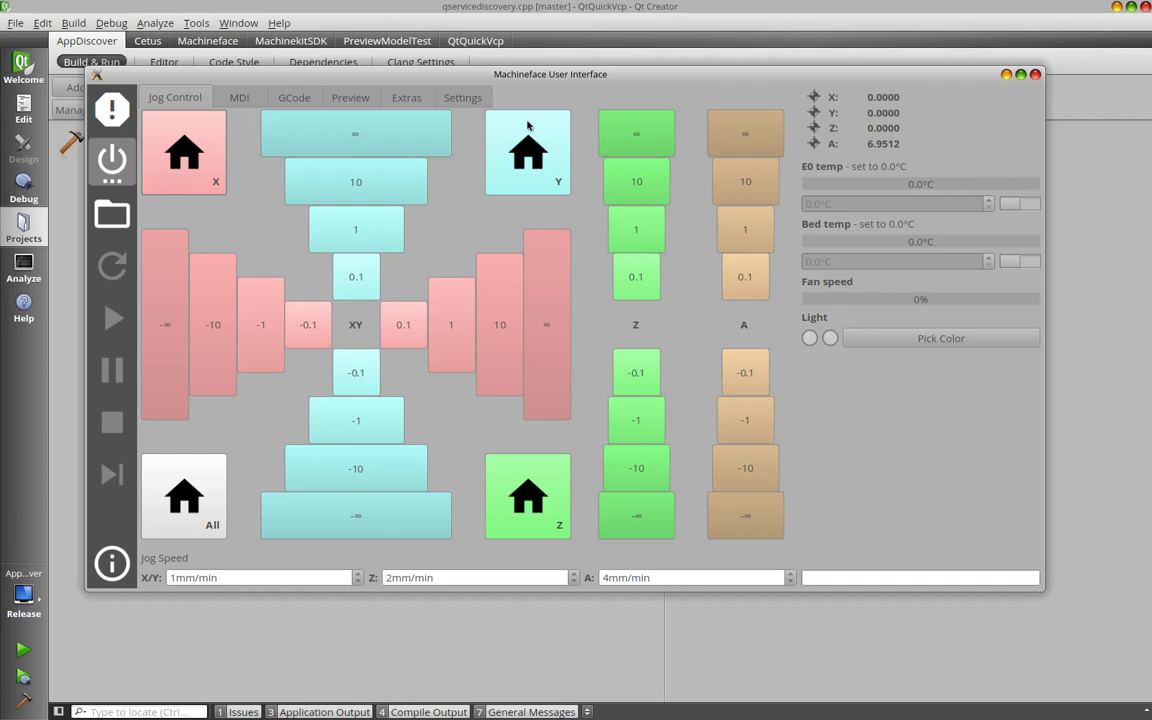
# Step: Set the X/Y jog speed to 12, load butterfly.ngc, and home the X axis
pyautogui.click(254, 577)
pyautogui.write('12')
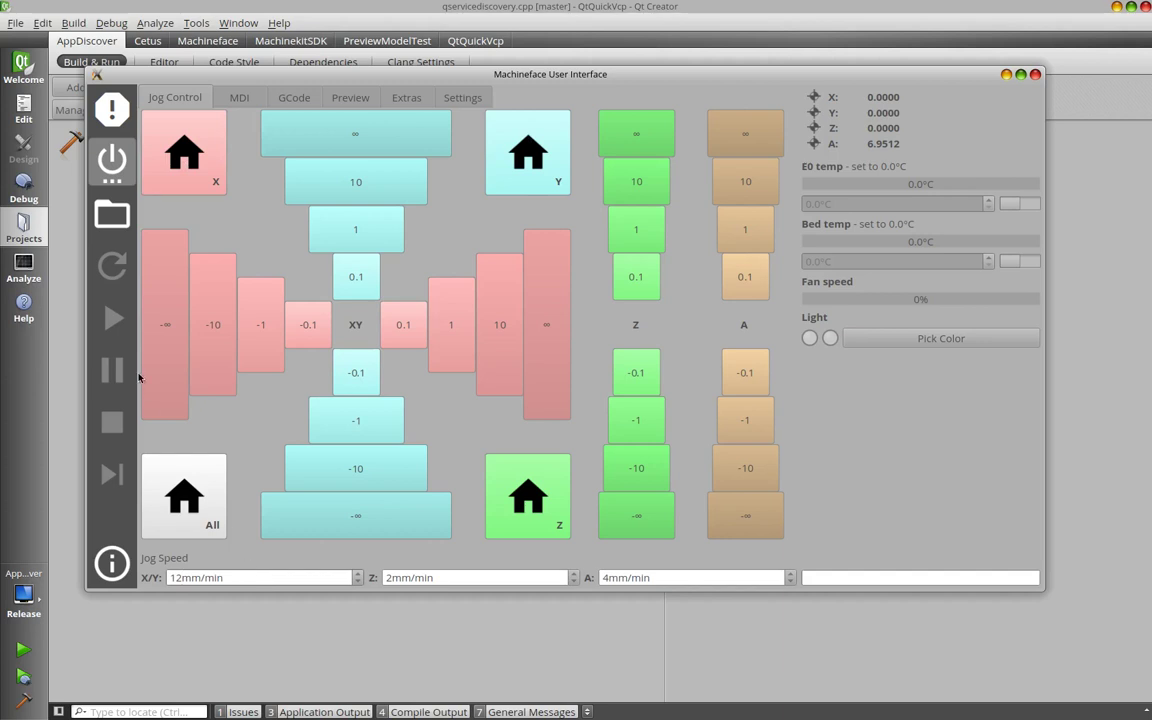
pyautogui.click(112, 214)
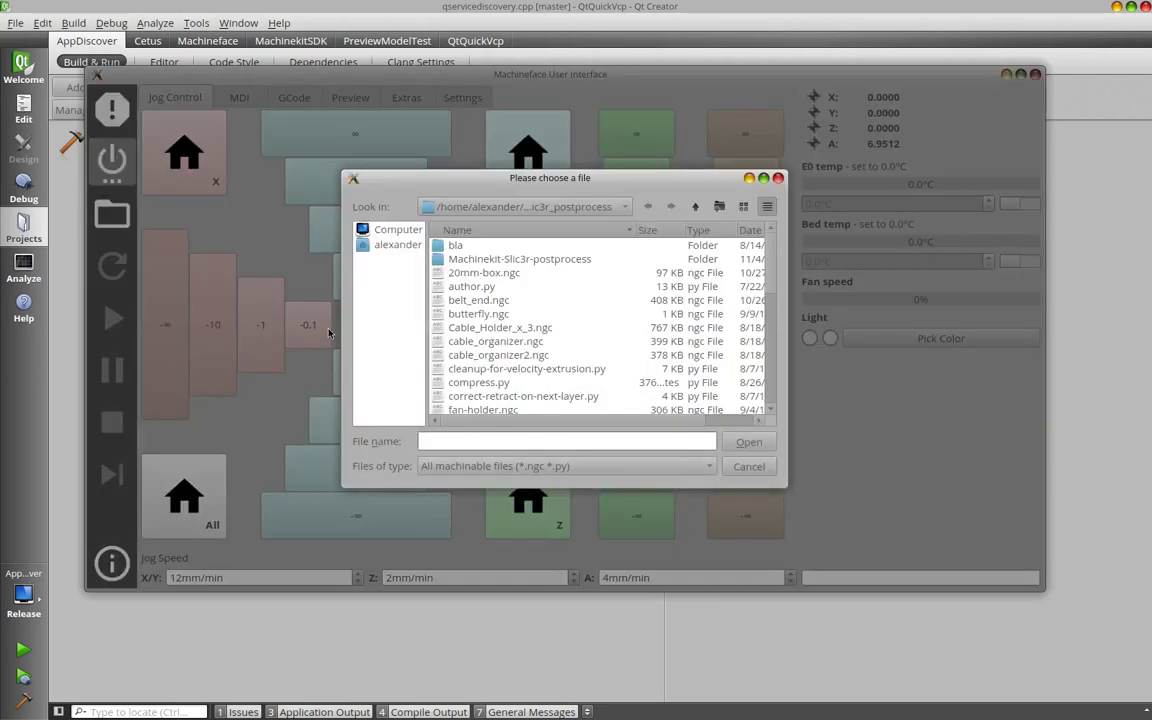
pyautogui.doubleClick(479, 318)
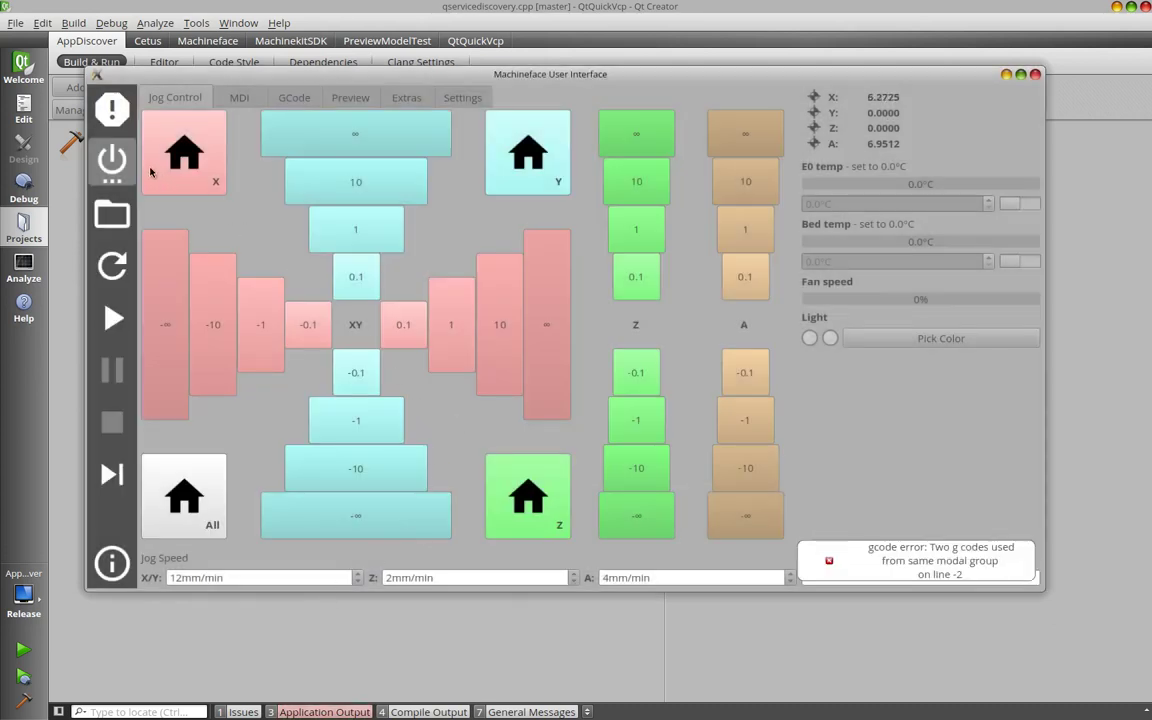
pyautogui.click(119, 165)
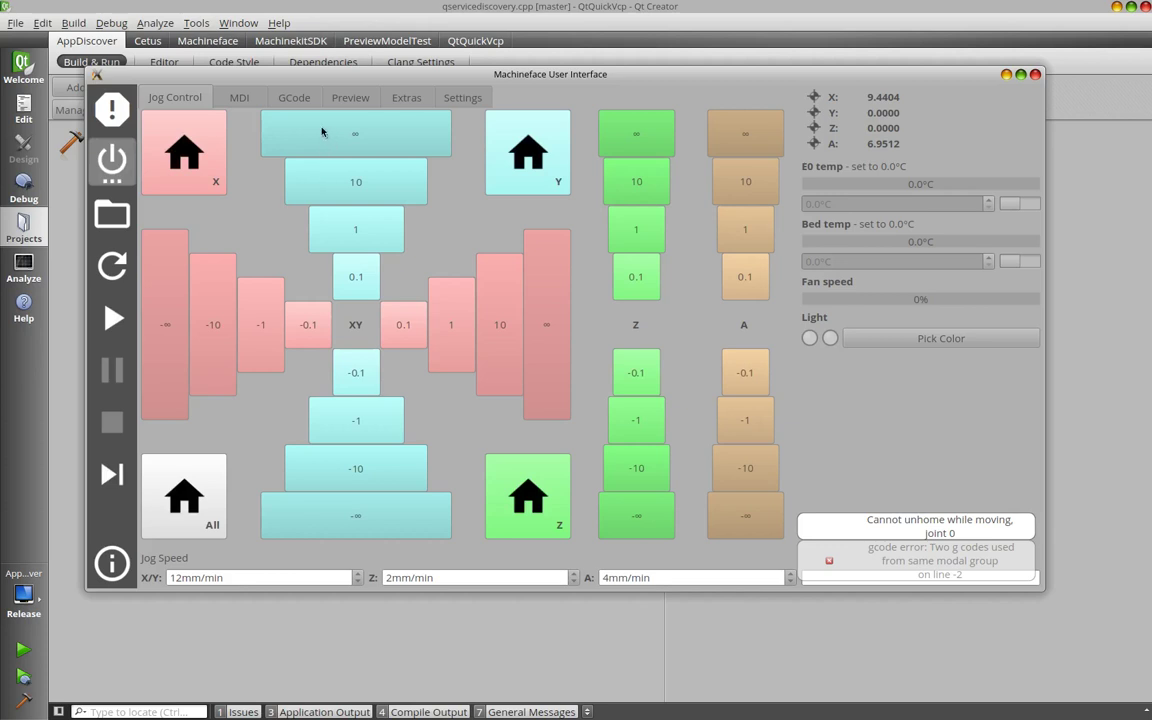
# Step: Switch to the Preview tab and reload butterfly.ngc into the 3-D toolpath preview
pyautogui.click(240, 98)
pyautogui.click(343, 98)
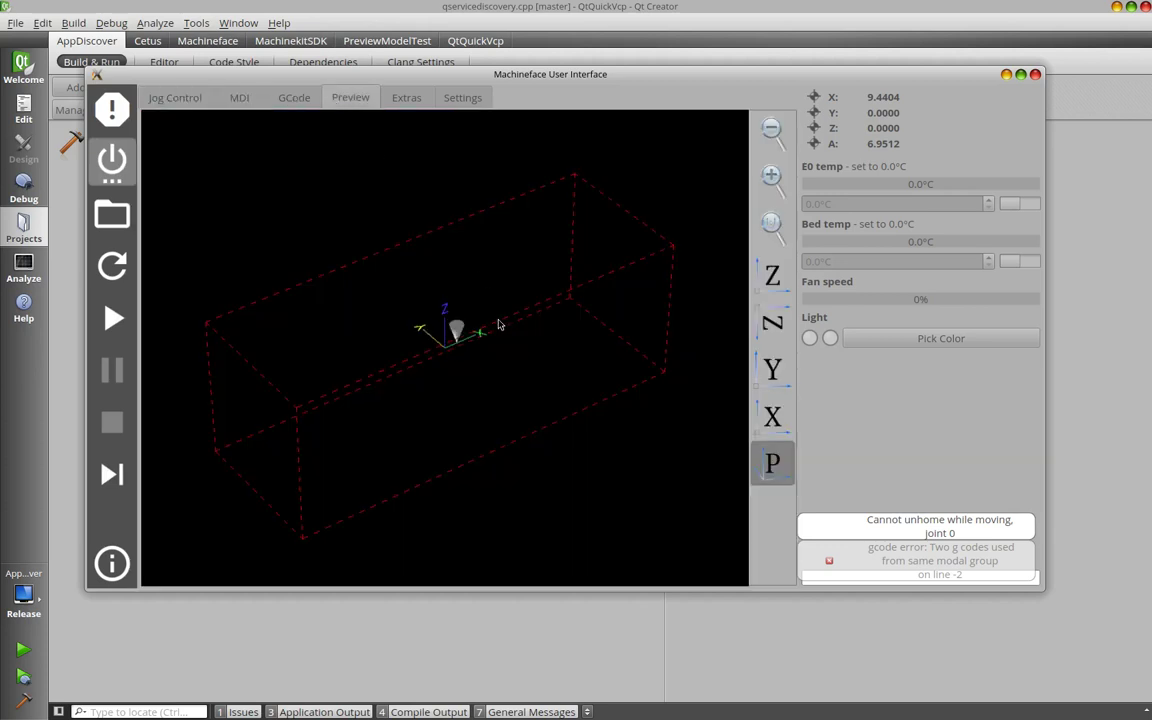
pyautogui.click(112, 214)
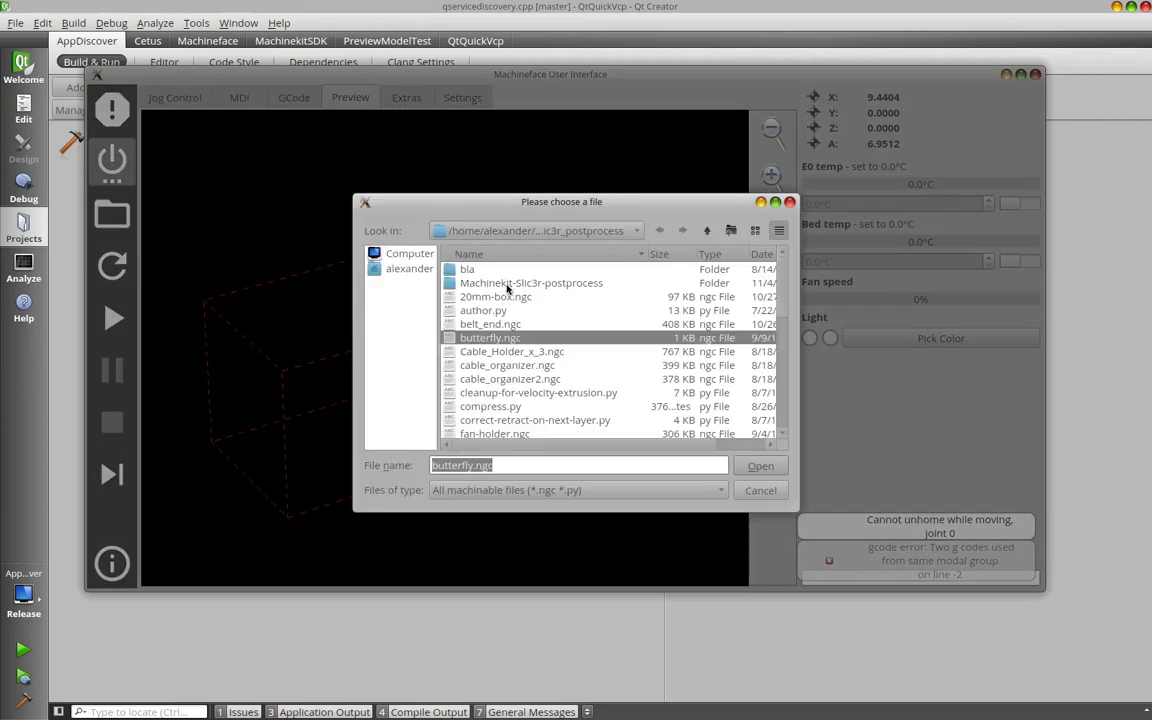
pyautogui.doubleClick(494, 340)
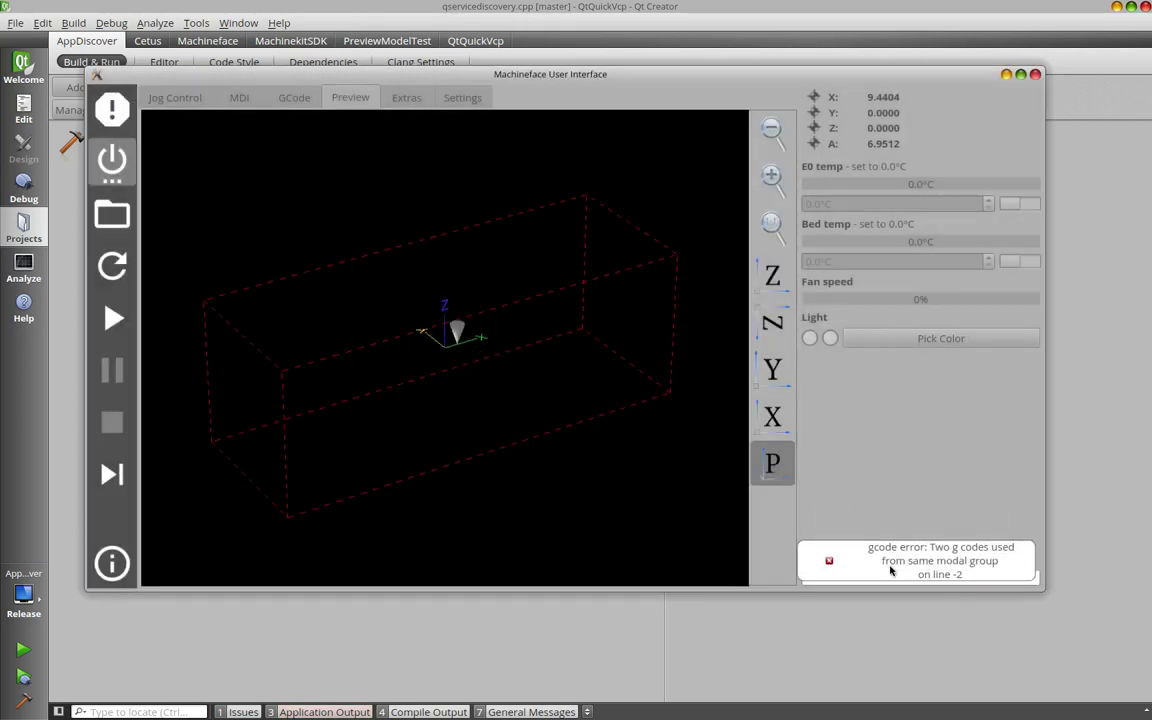
pyautogui.click(112, 214)
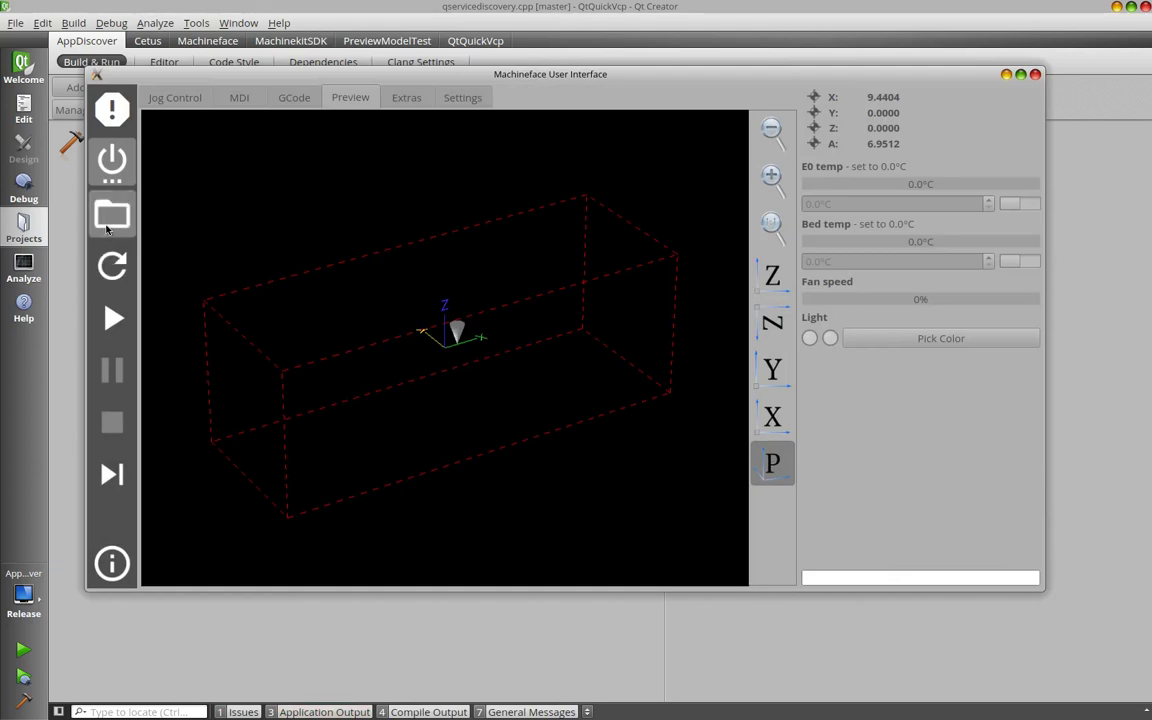
# Step: Load butterfly.ngc into the preview and orbit around its toolpath from several angles
pyautogui.doubleClick(524, 341)
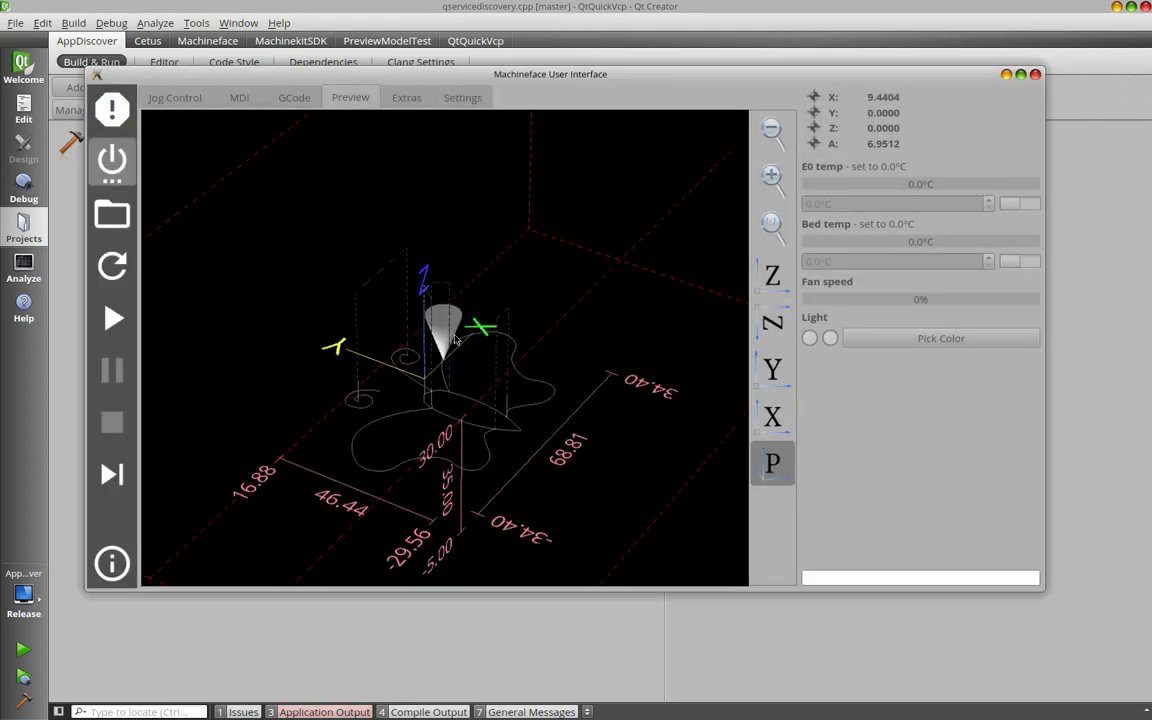
pyautogui.moveTo(385, 362); pyautogui.dragTo(432, 460)
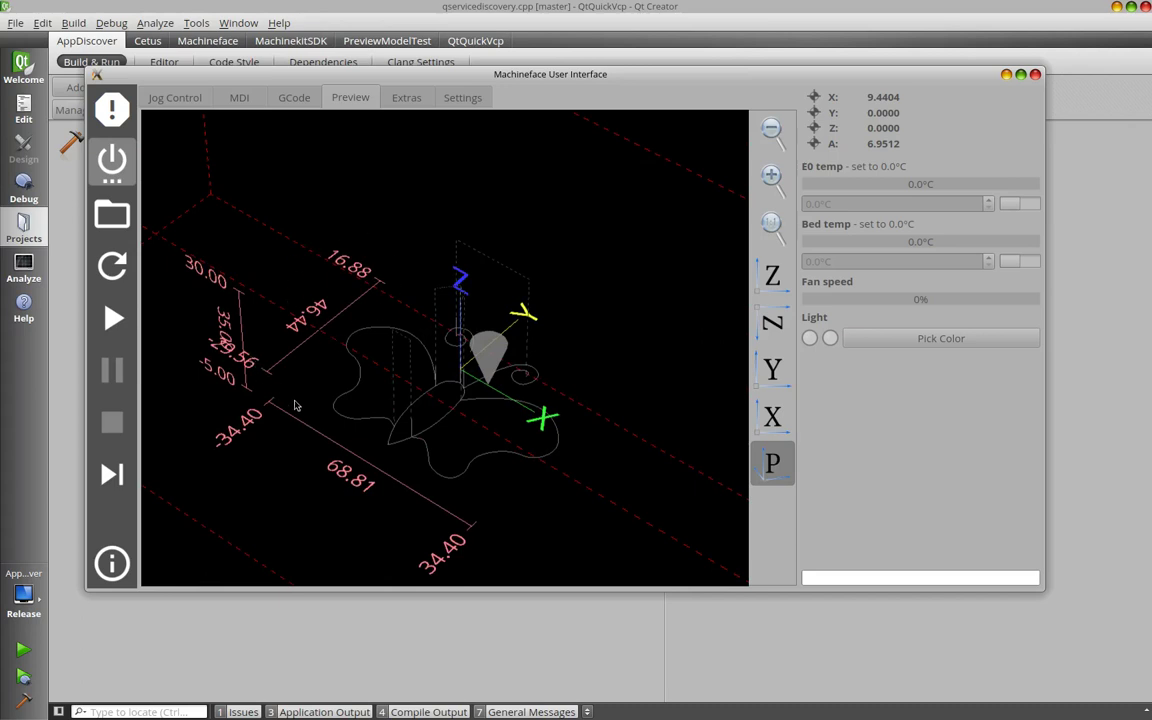
pyautogui.moveTo(330, 357); pyautogui.dragTo(209, 266)
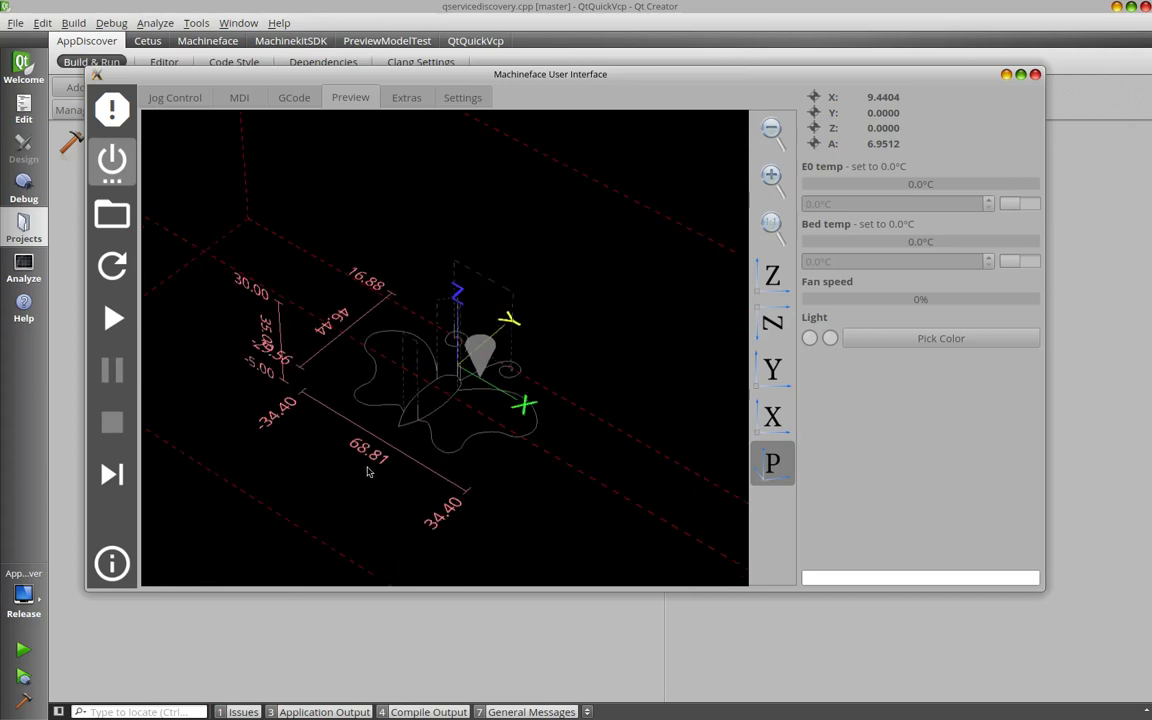
pyautogui.moveTo(332, 424); pyautogui.dragTo(413, 476)
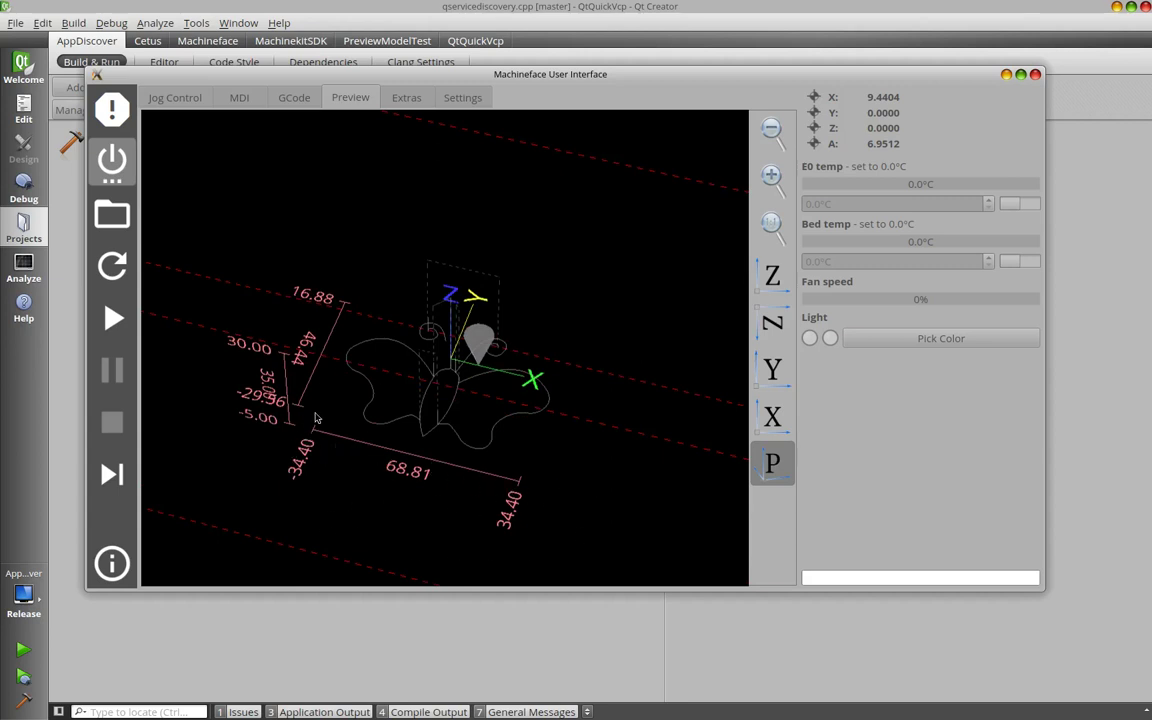
pyautogui.moveTo(258, 385); pyautogui.dragTo(330, 395)
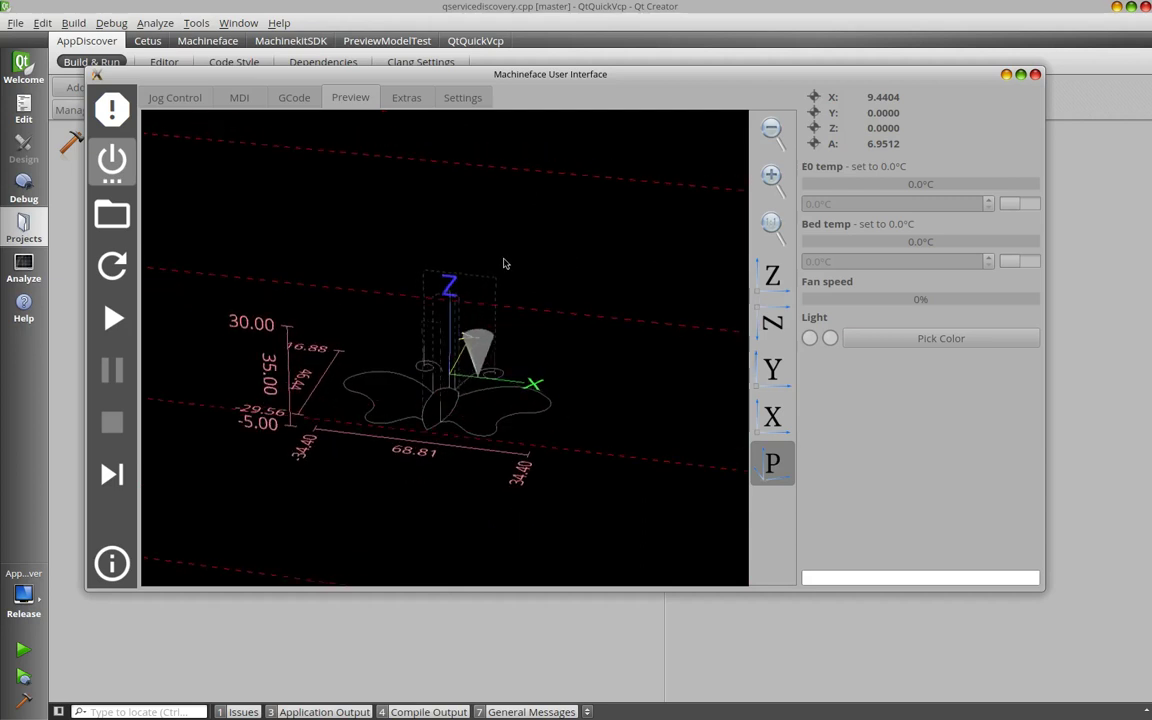
pyautogui.moveTo(507, 434); pyautogui.dragTo(419, 420)
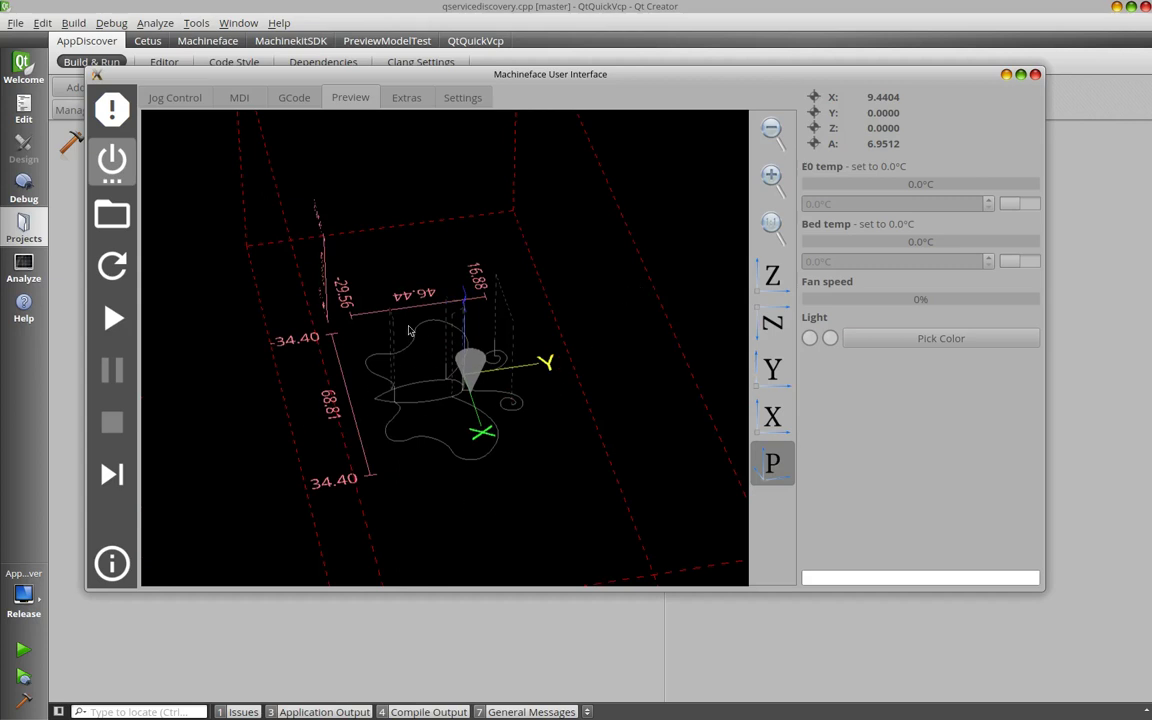
pyautogui.moveTo(370, 413); pyautogui.dragTo(402, 430)
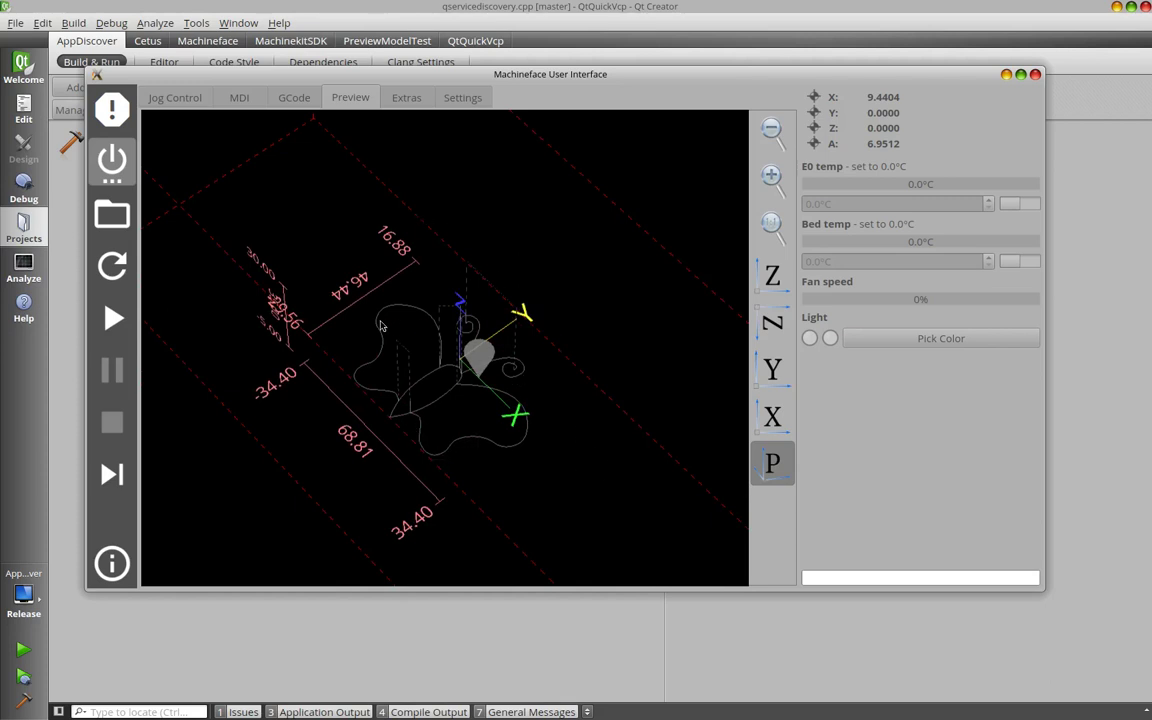
pyautogui.moveTo(366, 290); pyautogui.dragTo(375, 288)
# Step: Cycle the preview through the X, Y, rotated-top and top-down views of the butterfly
pyautogui.click(765, 418)
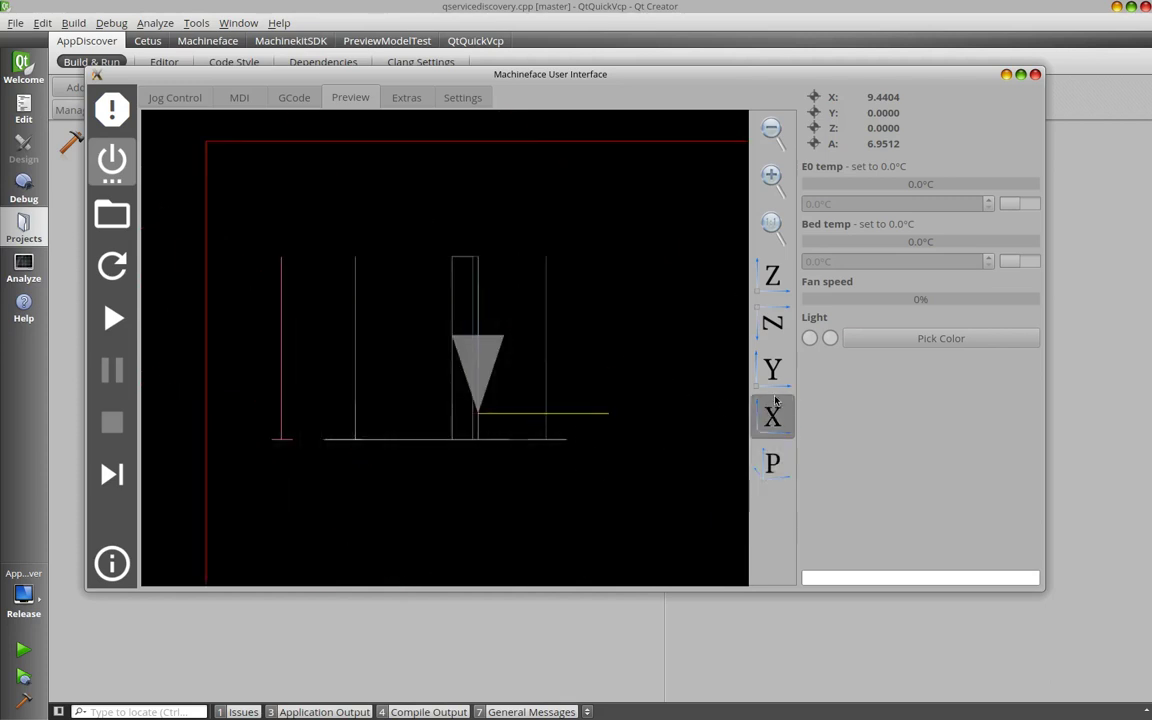
pyautogui.click(772, 370)
pyautogui.click(772, 322)
pyautogui.click(772, 278)
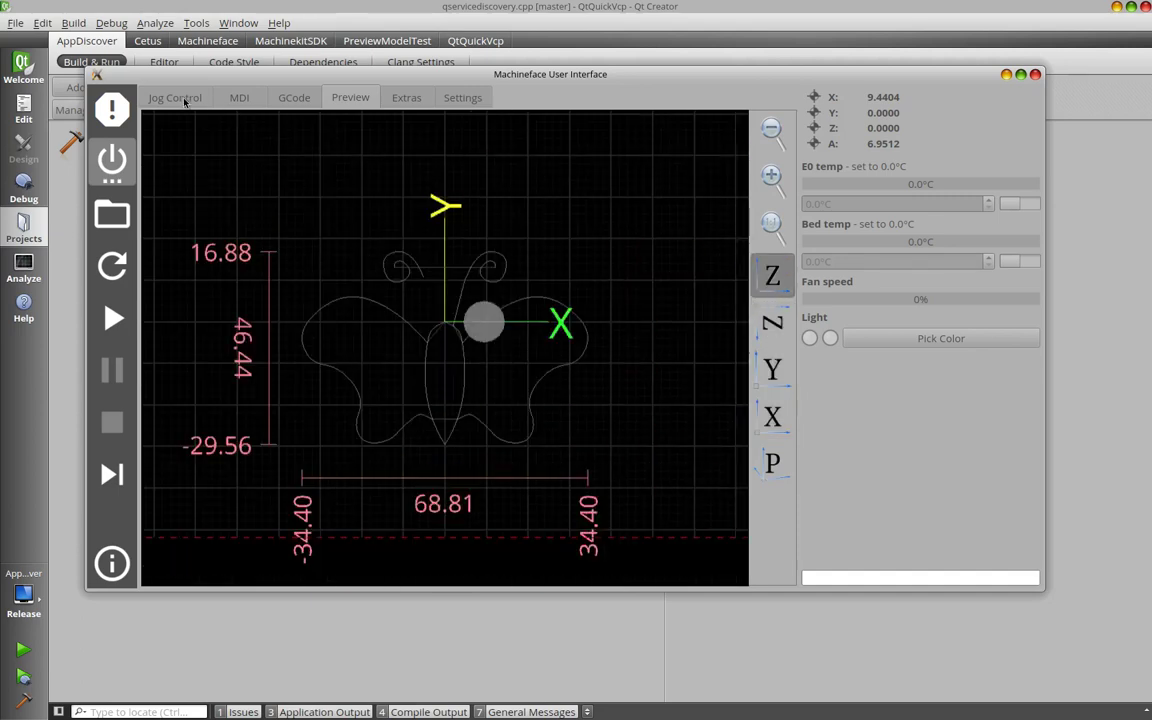
# Step: Select the G-code spline block starting at line 27 and view it in perspective preview
pyautogui.click(214, 89)
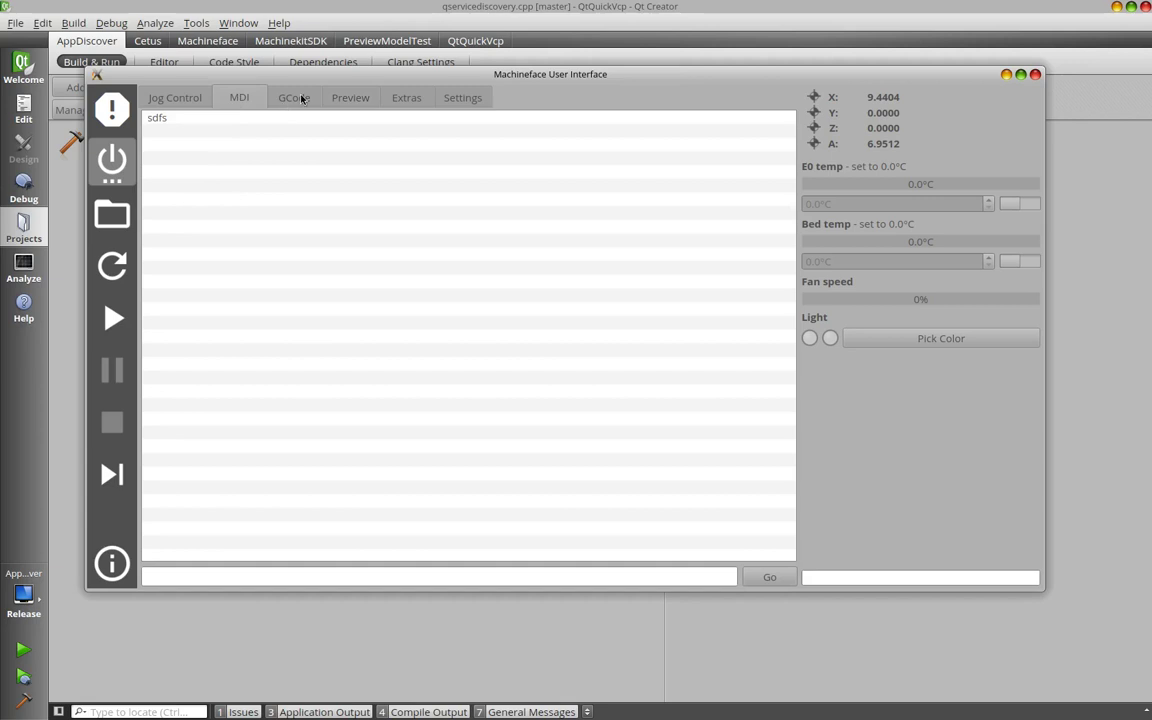
pyautogui.click(272, 92)
pyautogui.scroll(-5, 300, 376)
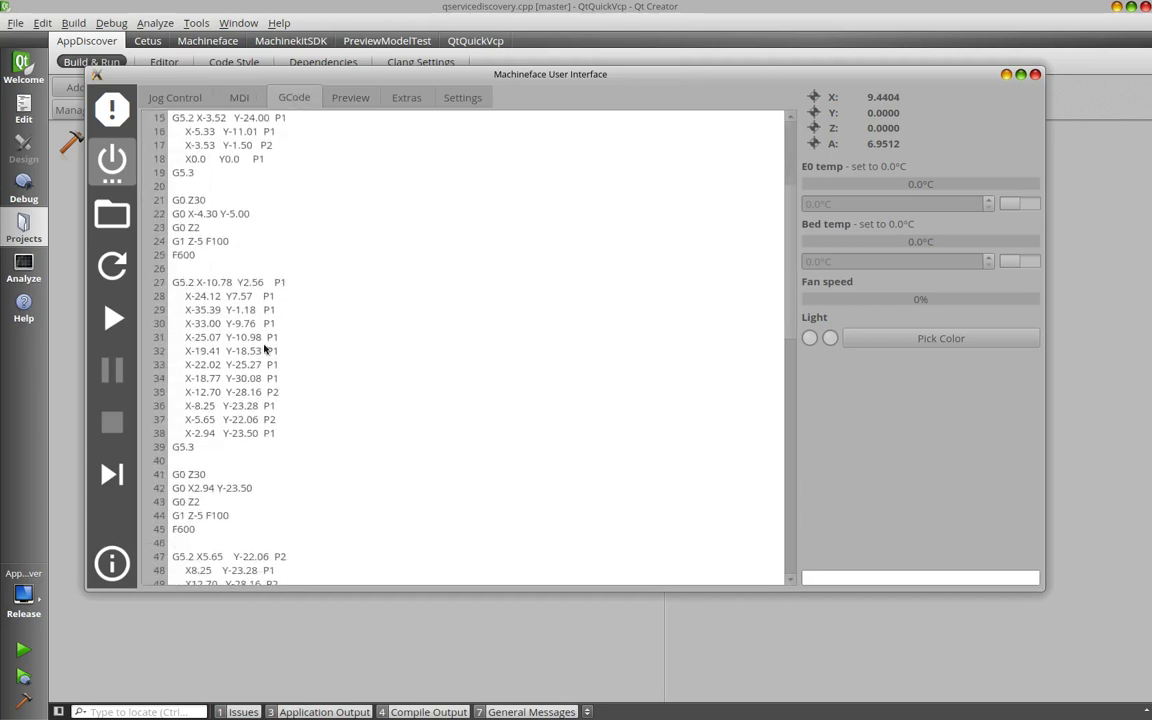
pyautogui.click(260, 297)
pyautogui.moveTo(260, 306); pyautogui.dragTo(235, 446)
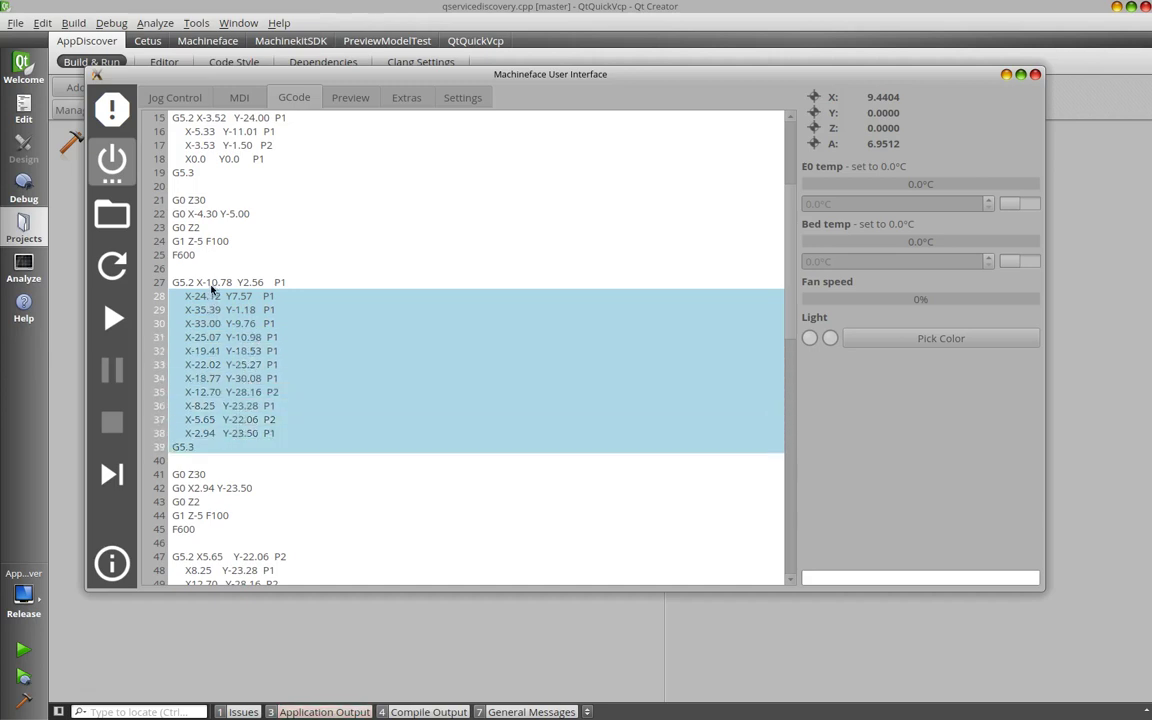
pyautogui.keyDown('shift'); pyautogui.click(143, 254); pyautogui.keyUp('shift')
pyautogui.click(322, 97)
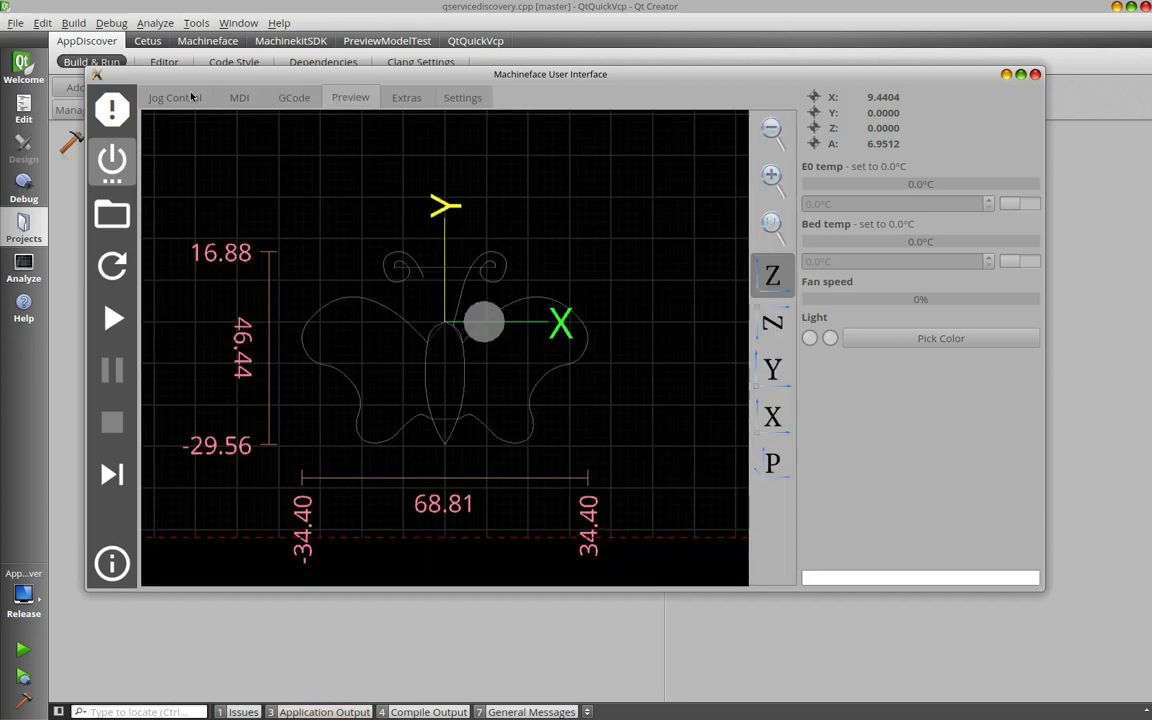
pyautogui.click(772, 462)
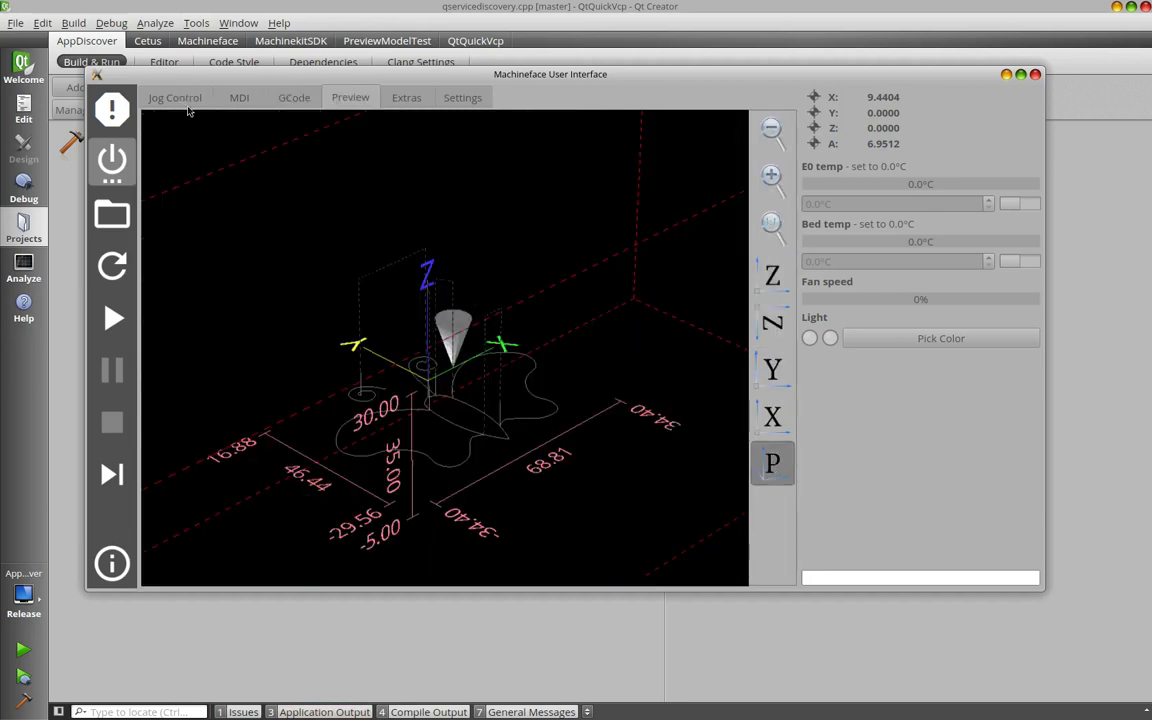
# Step: Add line 41 G0 Z30 and the following move lines to the G-code selection
pyautogui.click(239, 97)
pyautogui.click(294, 97)
pyautogui.scroll(-2, 275, 505)
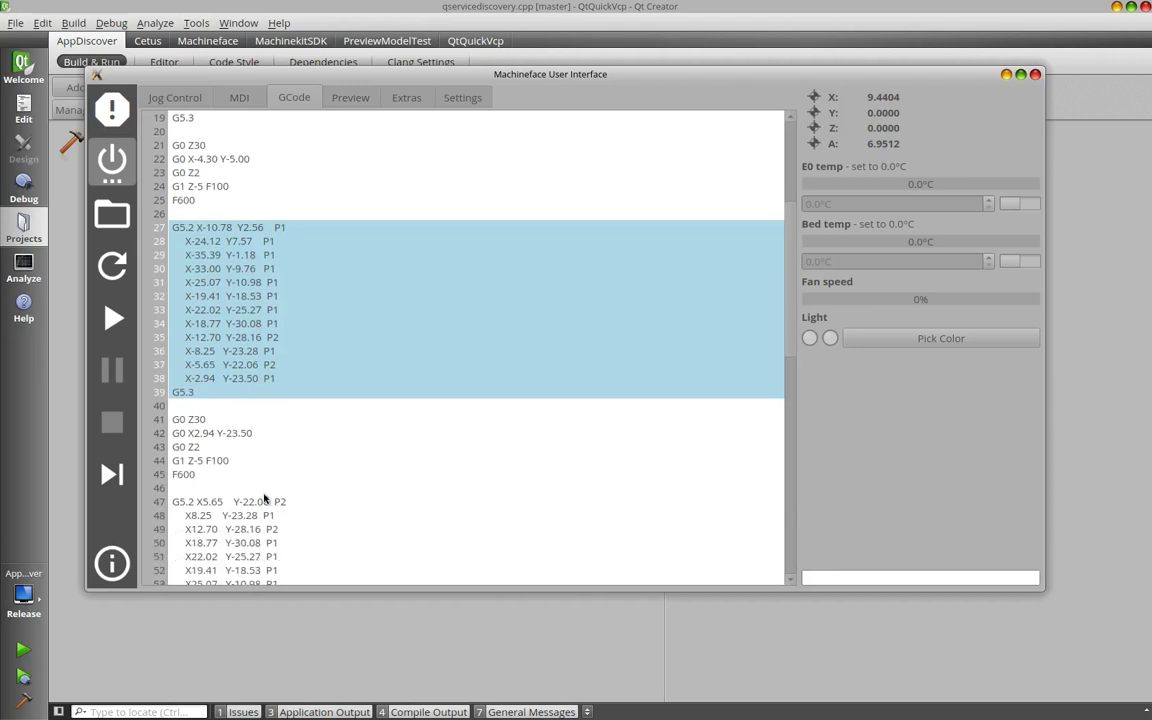
pyautogui.keyDown('ctrl'); pyautogui.click(209, 421); pyautogui.keyUp('ctrl')
pyautogui.keyDown('ctrl'); pyautogui.click(210, 438); pyautogui.keyUp('ctrl')
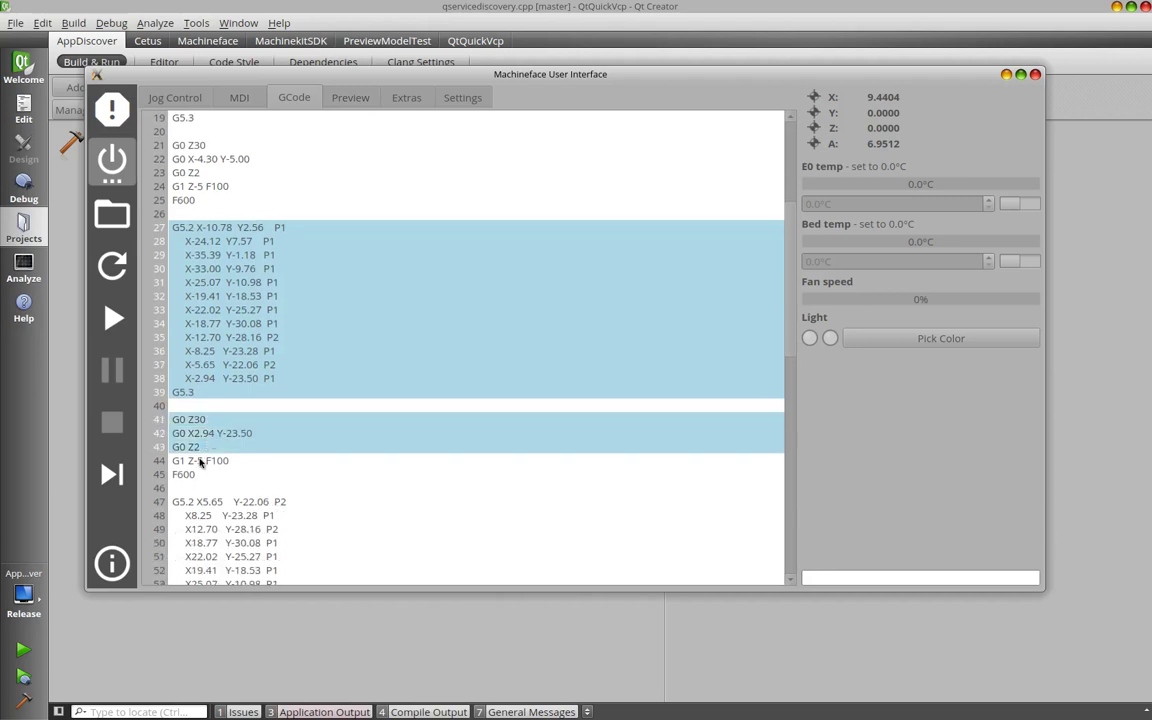
pyautogui.keyDown('ctrl'); pyautogui.click(198, 460); pyautogui.keyUp('ctrl')
pyautogui.keyDown('ctrl'); pyautogui.click(200, 474); pyautogui.keyUp('ctrl')
pyautogui.click(351, 97)
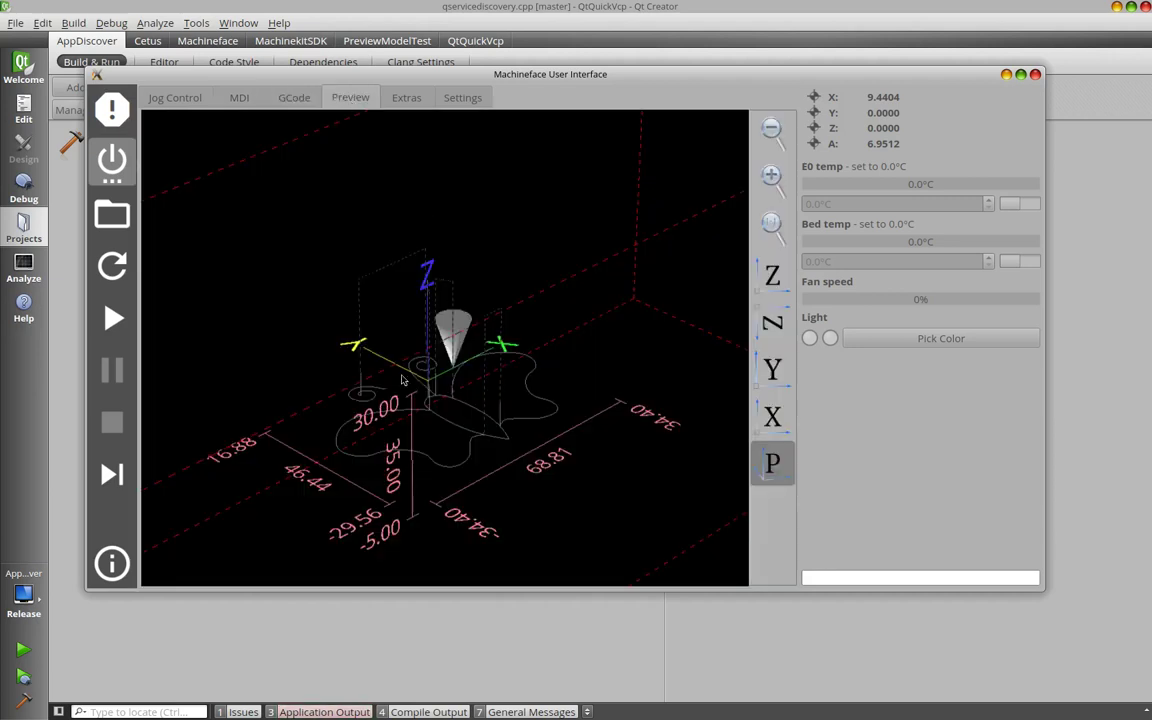
# Step: Orbit the preview through side, oblique-top and near-front views of the highlighted toolpath
pyautogui.moveTo(470, 285); pyautogui.dragTo(503, 413)
pyautogui.moveTo(447, 382); pyautogui.dragTo(476, 383)
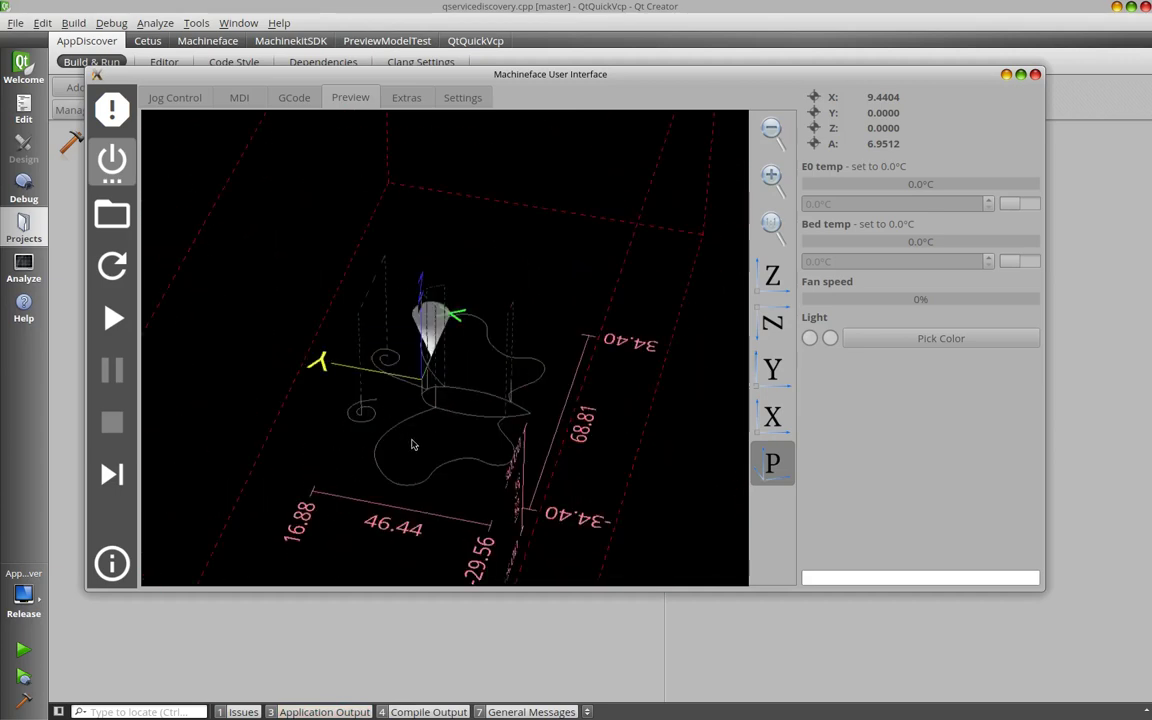
pyautogui.moveTo(373, 400); pyautogui.dragTo(514, 377)
pyautogui.moveTo(340, 330); pyautogui.dragTo(569, 449)
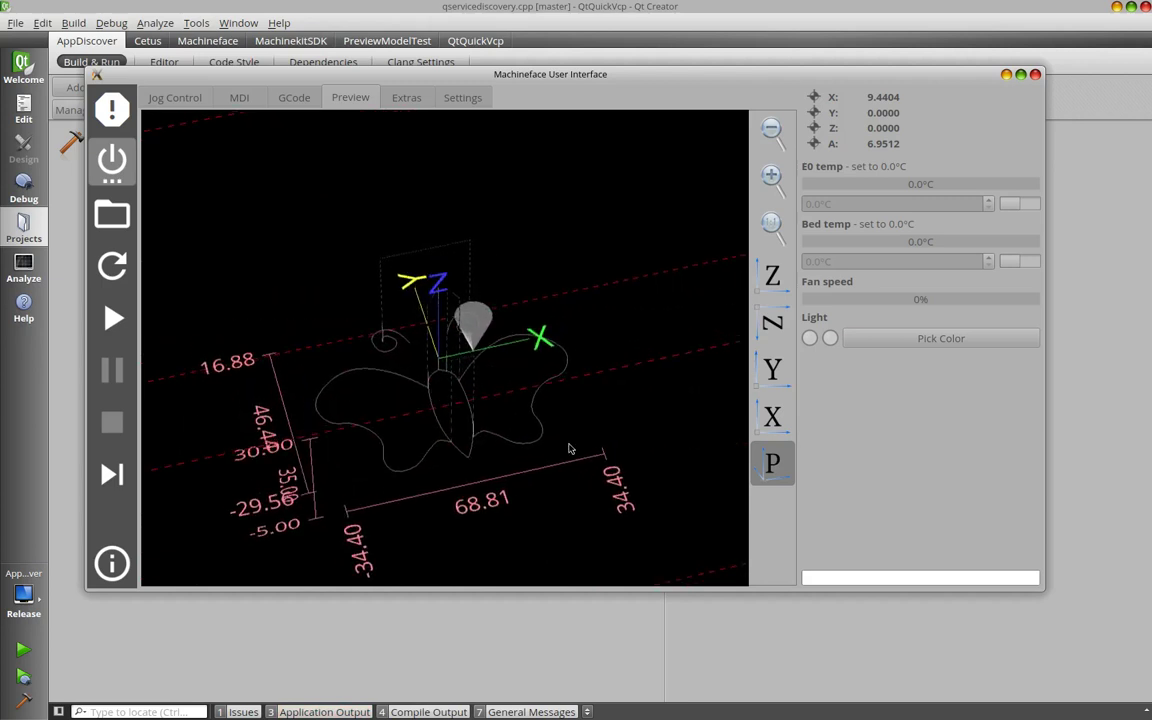
# Step: Switch back to the Jog Control tab and nudge the window slightly up and left
pyautogui.click(152, 99)
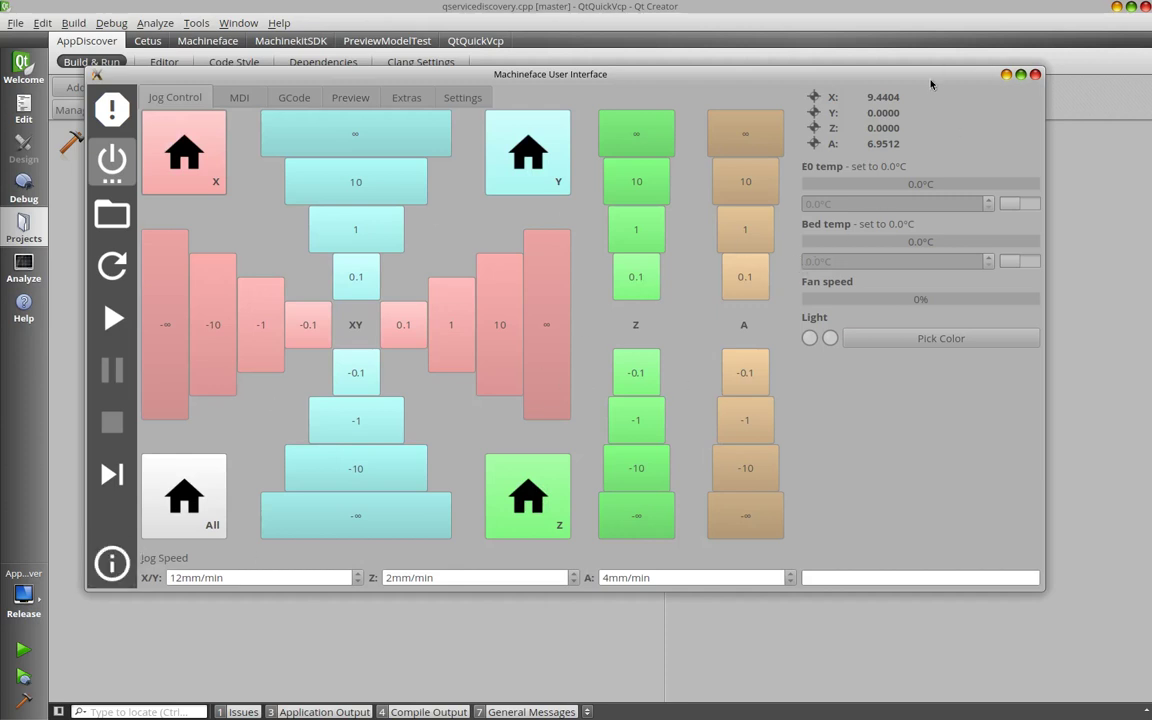
pyautogui.moveTo(931, 79); pyautogui.dragTo(918, 69)
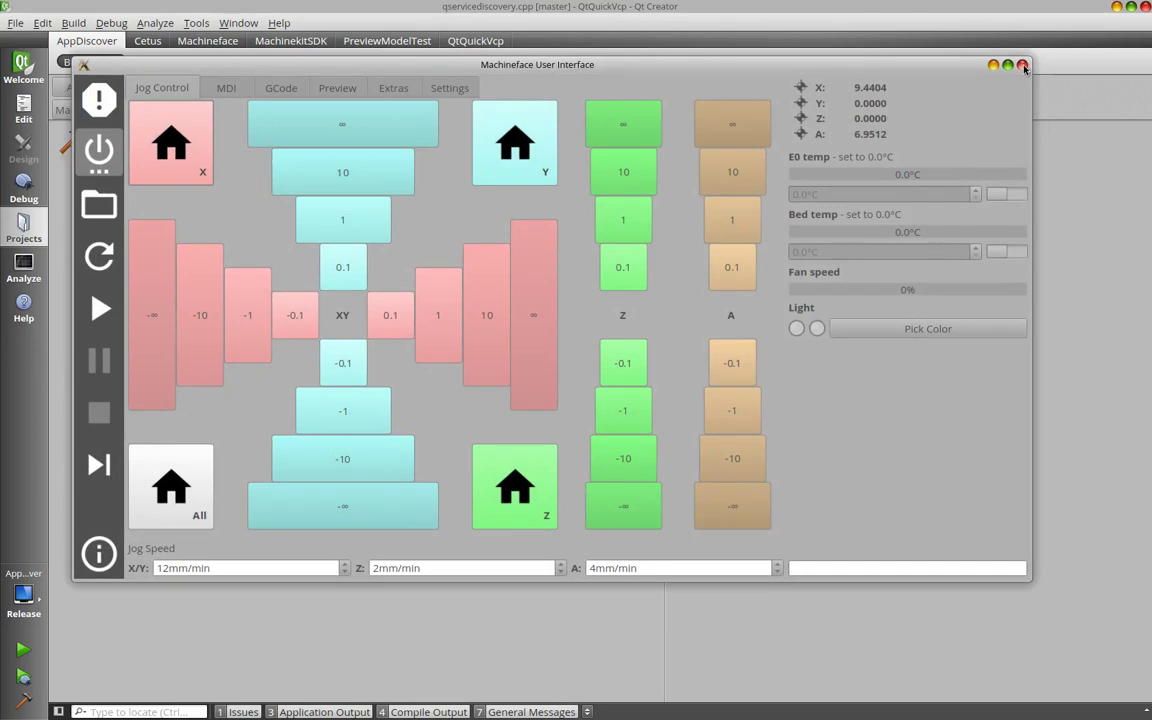